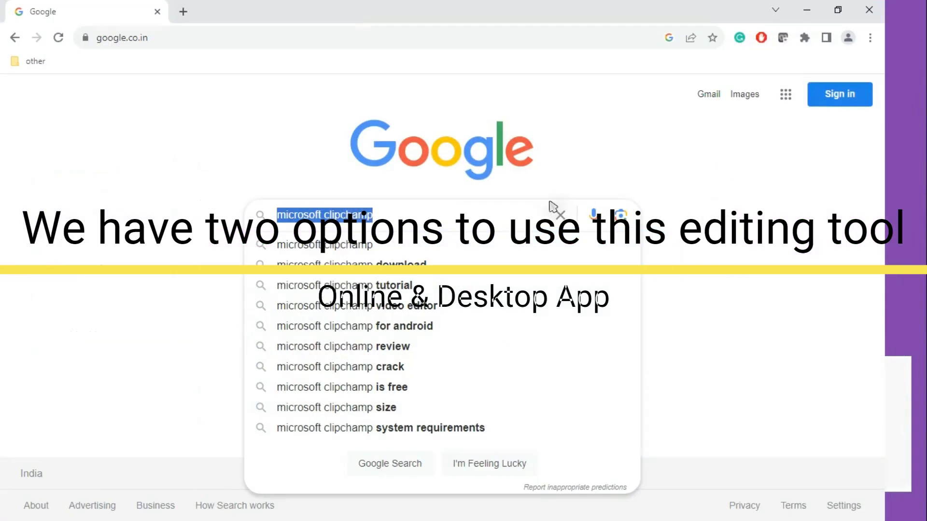
Search Google for 'microsoft clipchamp' and open the Clipchamp video editor website.
{"action": "left_click", "coordinate": [495, 210]}
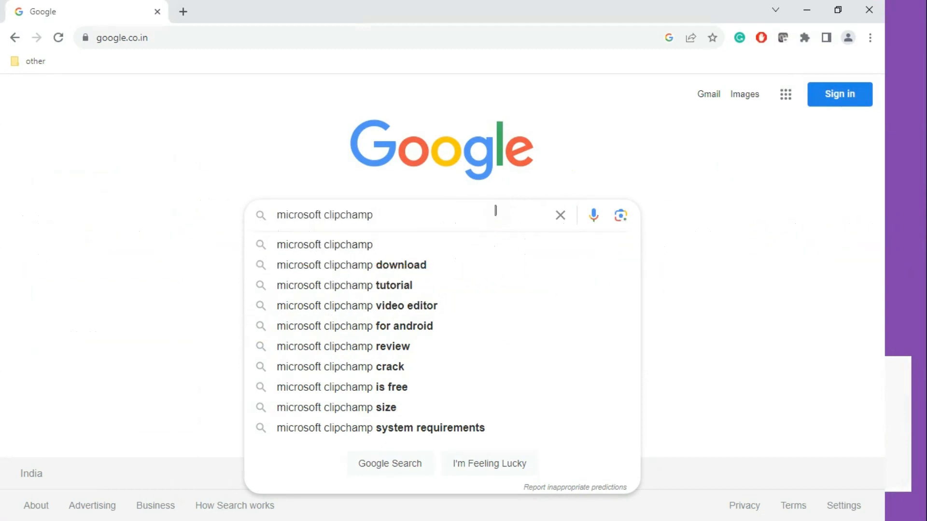
{"action": "key", "text": "Return"}
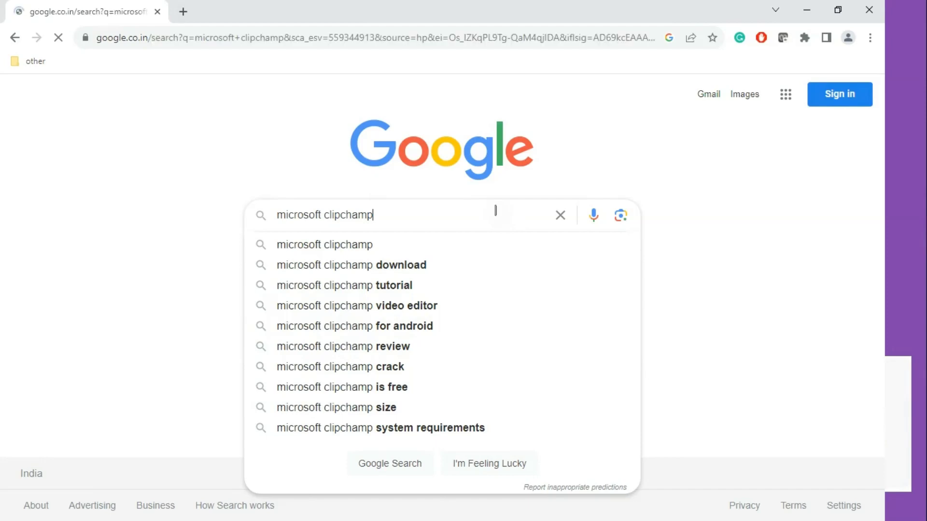
{"action": "left_click", "coordinate": [319, 246]}
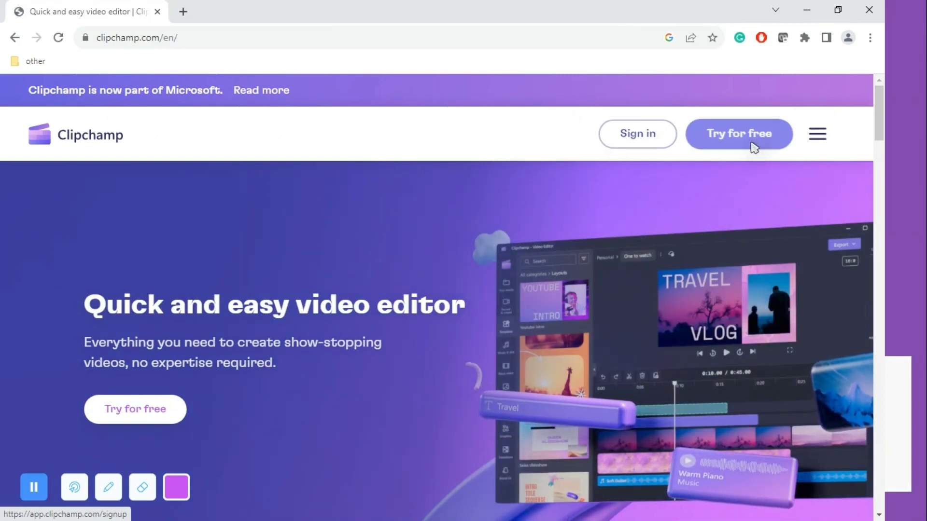
Sign up for Clipchamp free using a personal Microsoft account.
{"action": "left_click", "coordinate": [753, 144]}
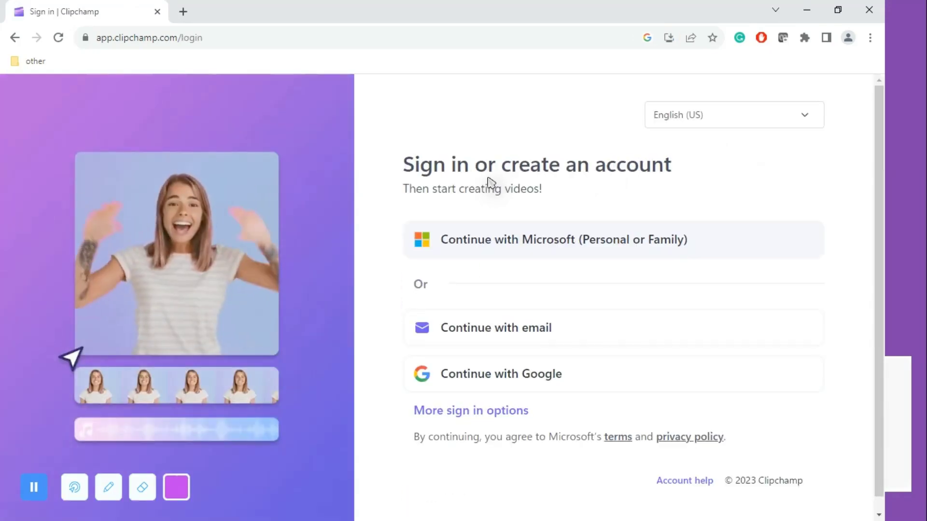
{"action": "left_click", "coordinate": [496, 250]}
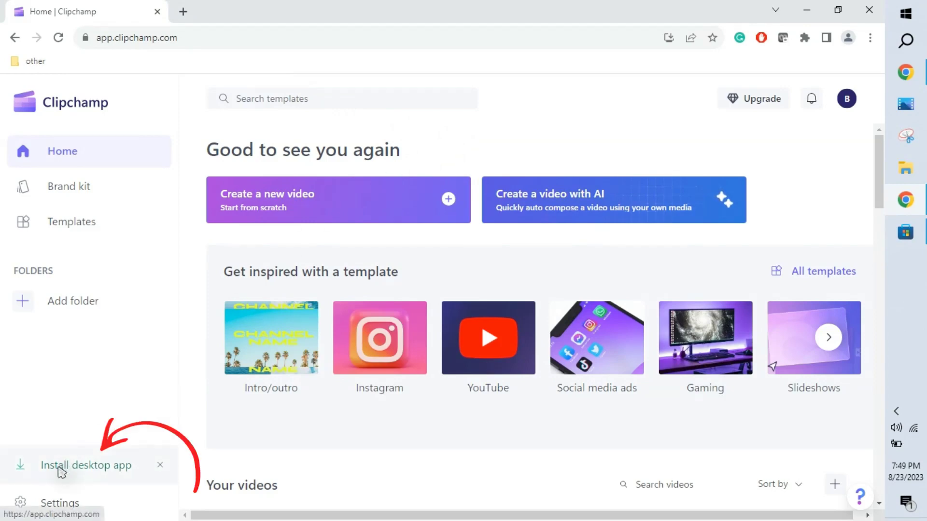
Open the Microsoft Clipchamp desktop app listing in Microsoft Store.
{"action": "left_click", "coordinate": [74, 466]}
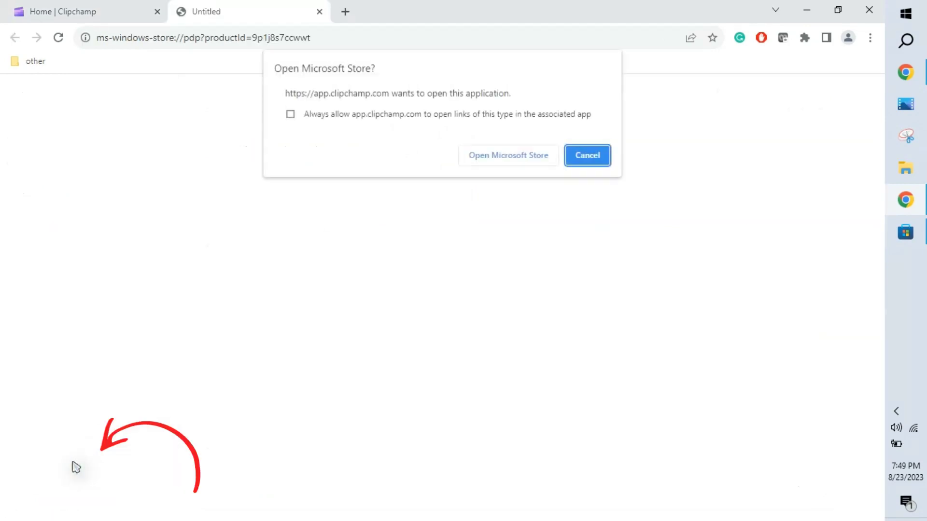
{"action": "left_click", "coordinate": [507, 156]}
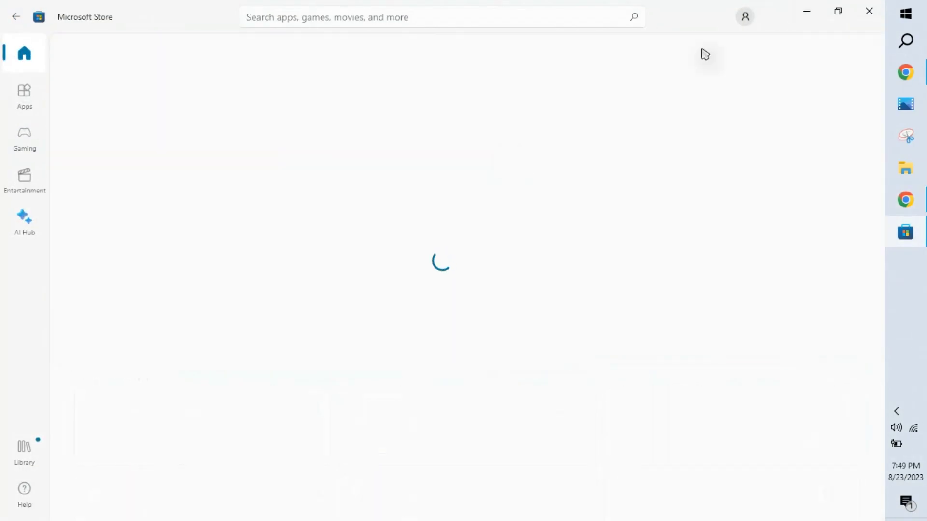
{"action": "left_click", "coordinate": [912, 45]}
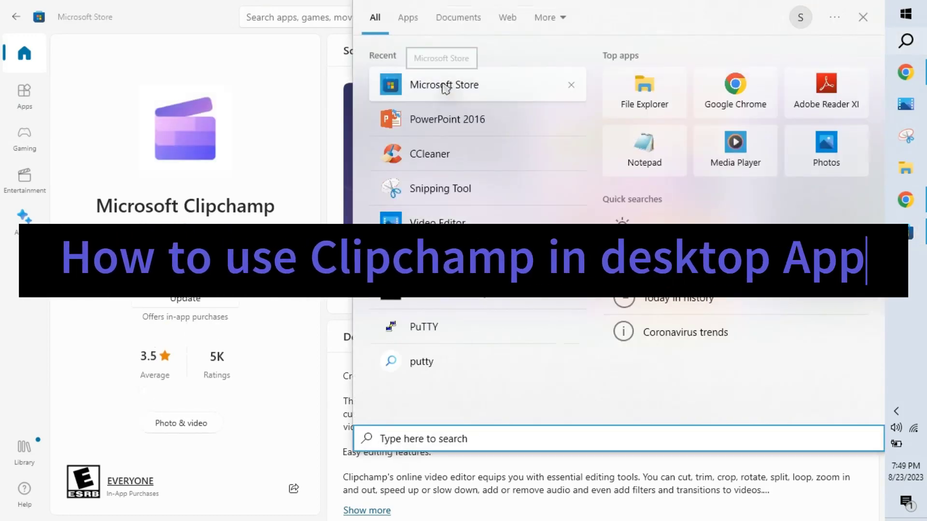
{"action": "left_click", "coordinate": [444, 86]}
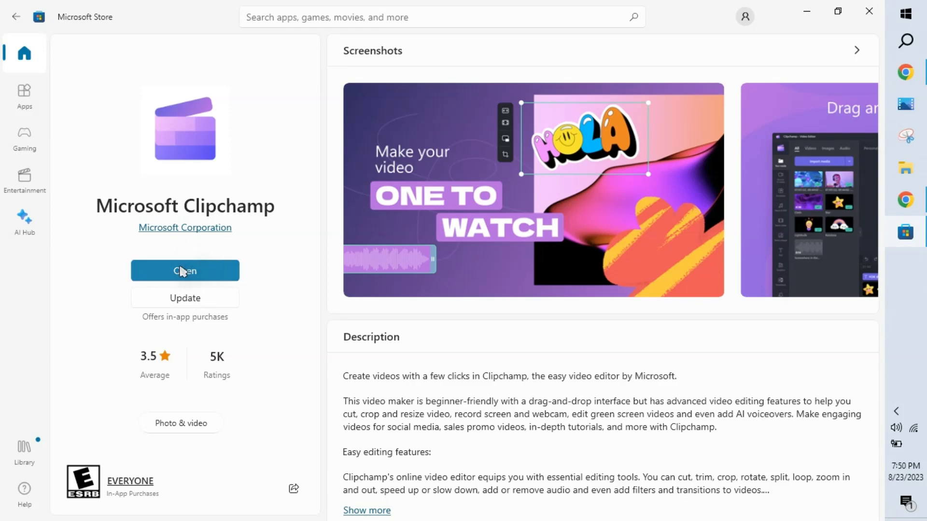
Launch the Clipchamp desktop app, start a new blank video, and show the import sources.
{"action": "left_click", "coordinate": [225, 272]}
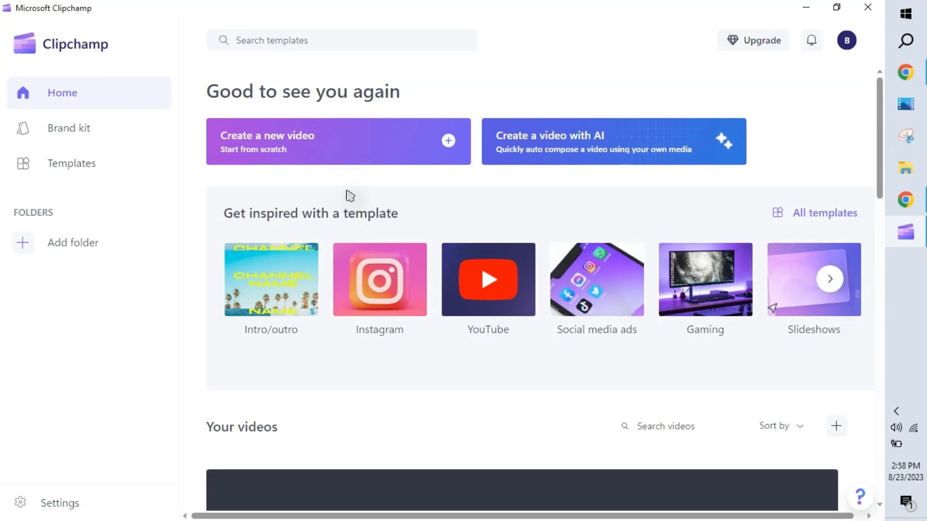
{"action": "left_click", "coordinate": [265, 149]}
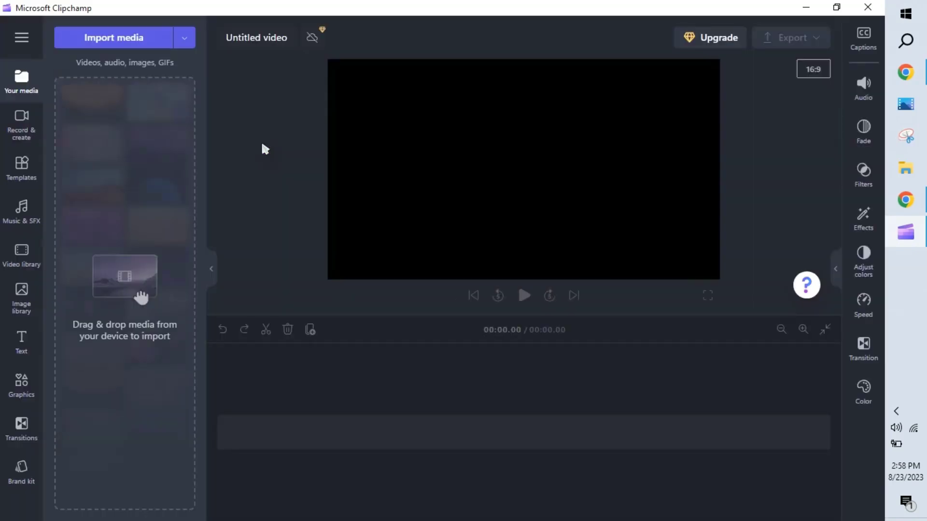
{"action": "left_click", "coordinate": [186, 43]}
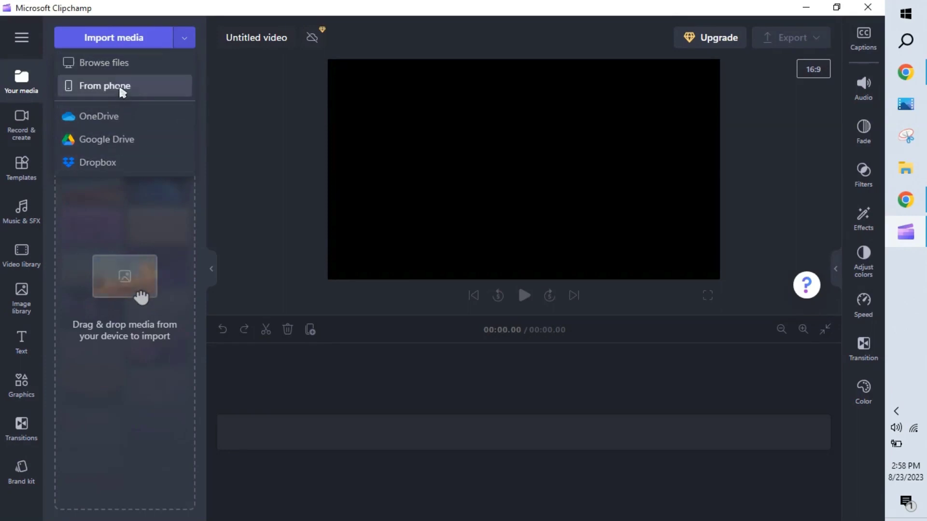
Import scrnli_8_23_2023_2-36-29 PM.mp4 from Downloads and add it to the timeline.
{"action": "left_click", "coordinate": [117, 63]}
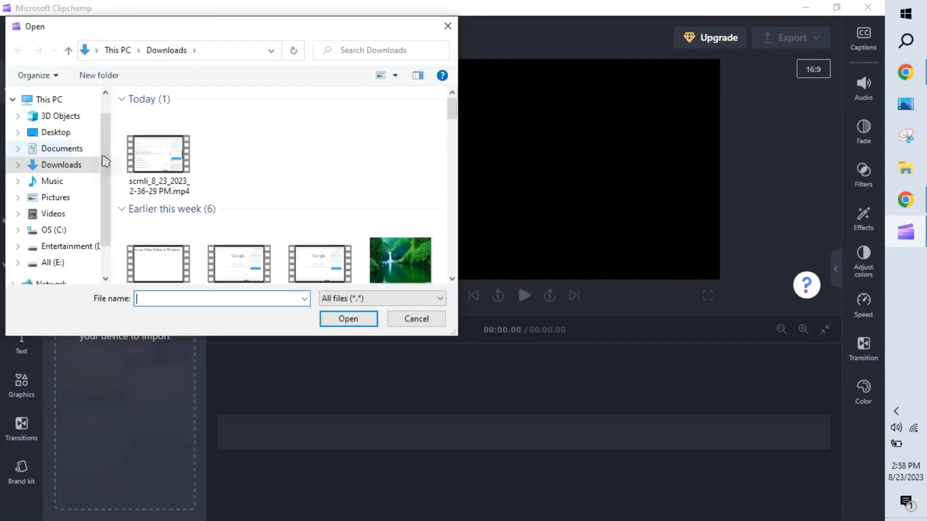
{"action": "left_click", "coordinate": [150, 163]}
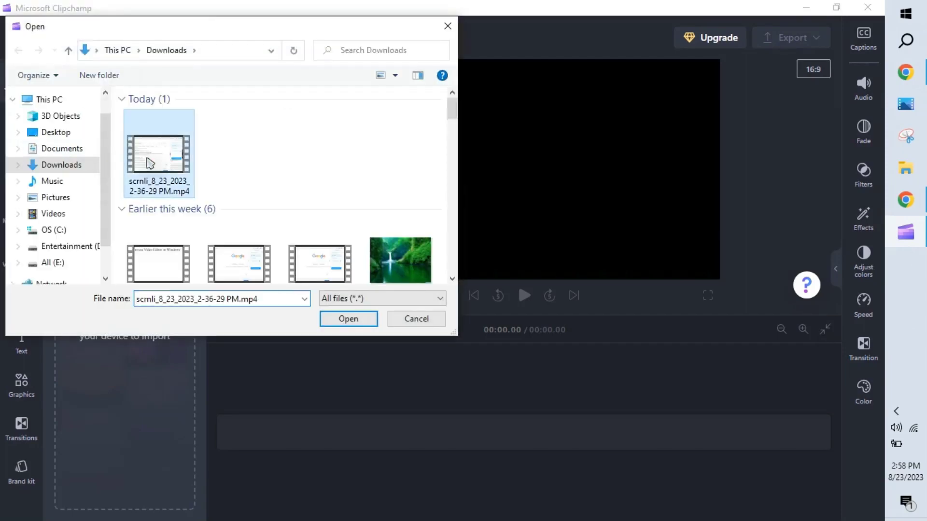
{"action": "left_click", "coordinate": [343, 323]}
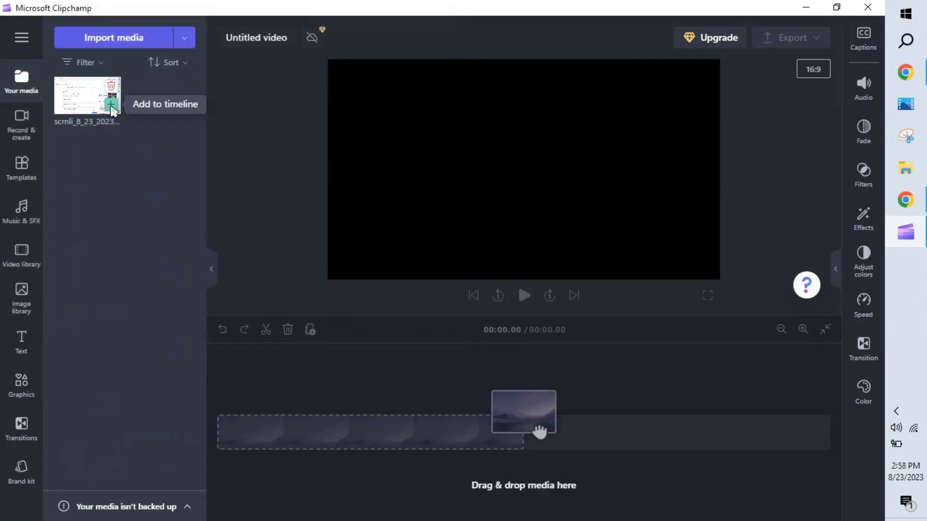
{"action": "left_click", "coordinate": [111, 105]}
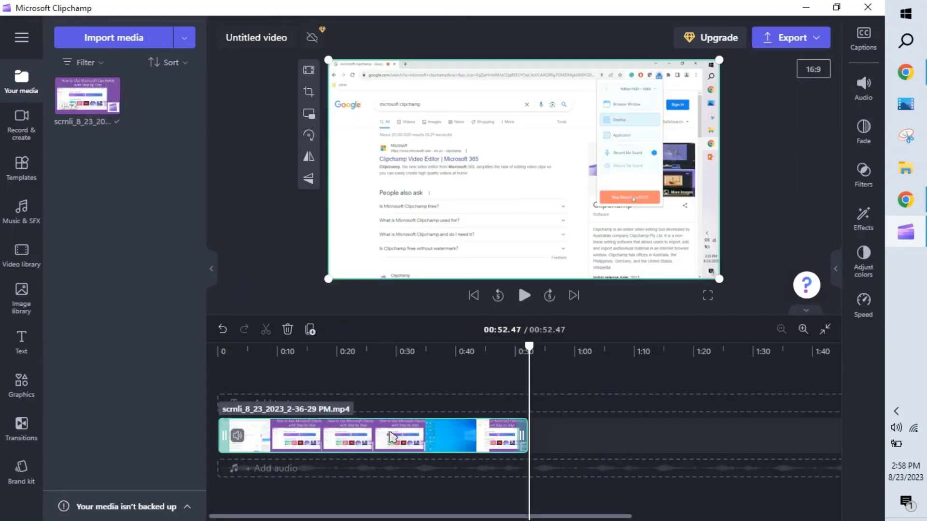
Raise the recording clip's volume to 154%.
{"action": "left_click", "coordinate": [237, 436]}
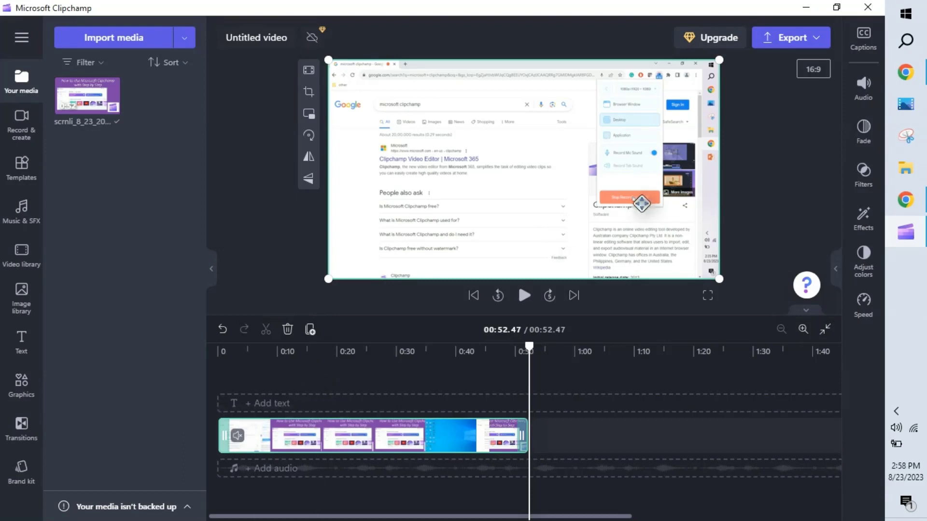
{"action": "left_click", "coordinate": [863, 87]}
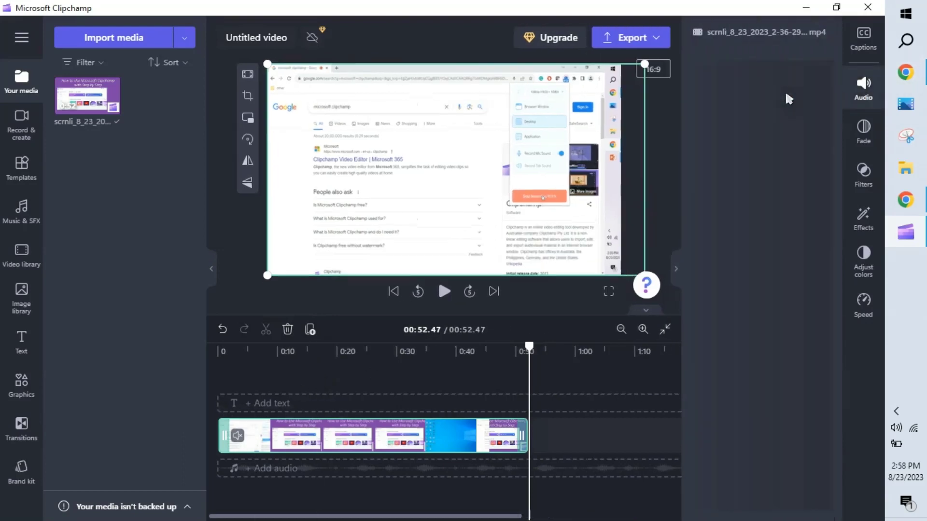
{"action": "left_click", "coordinate": [240, 437]}
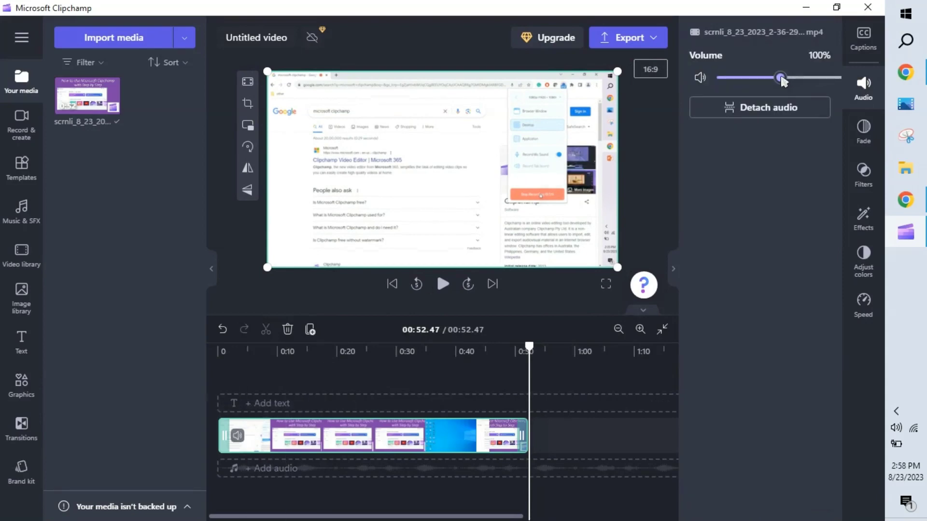
{"action": "left_click_drag", "start_coordinate": [782, 81], "coordinate": [713, 87]}
{"action": "left_click_drag", "start_coordinate": [786, 87], "coordinate": [815, 91]}
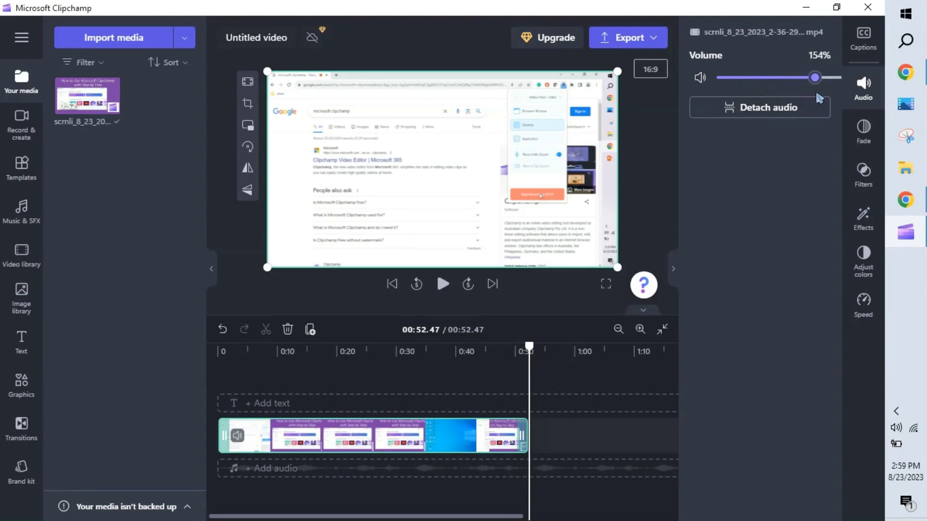
{"action": "left_click", "coordinate": [648, 194]}
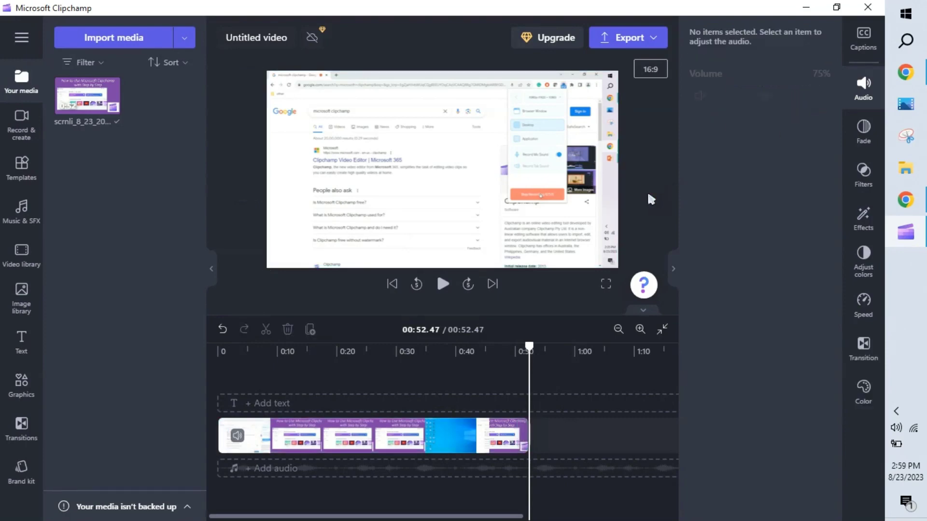
Trim both ends of the clip and close the gap so the project runs 00:46.09.
{"action": "left_click", "coordinate": [290, 432]}
{"action": "left_click_drag", "start_coordinate": [221, 433], "coordinate": [236, 433]}
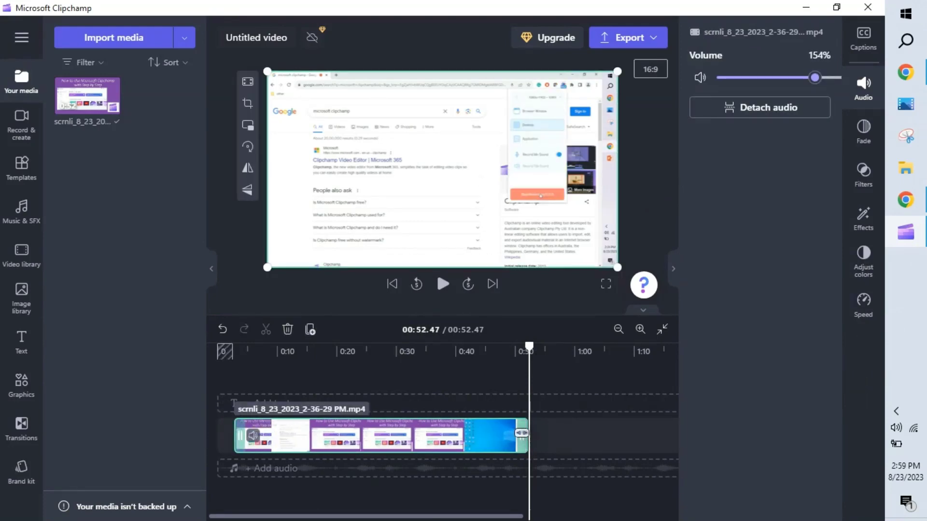
{"action": "left_click_drag", "start_coordinate": [523, 433], "coordinate": [506, 433]}
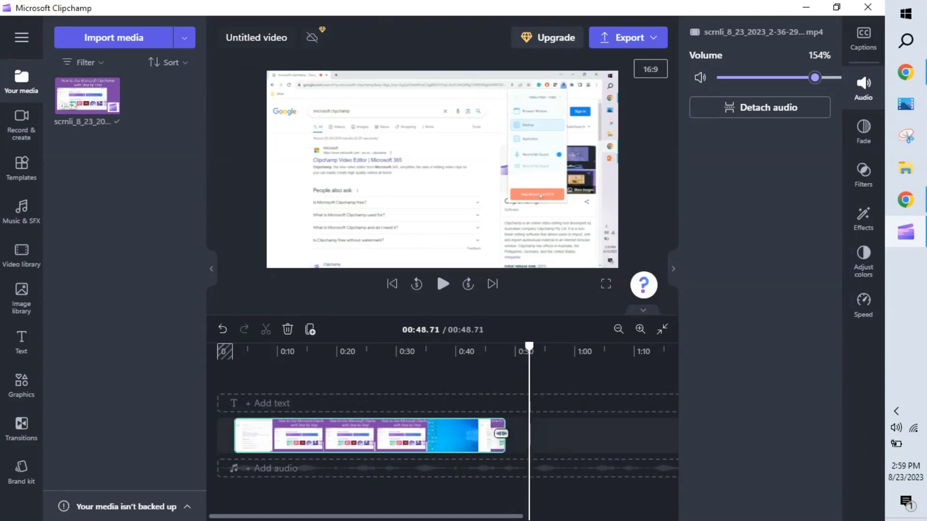
{"action": "left_click", "coordinate": [225, 435]}
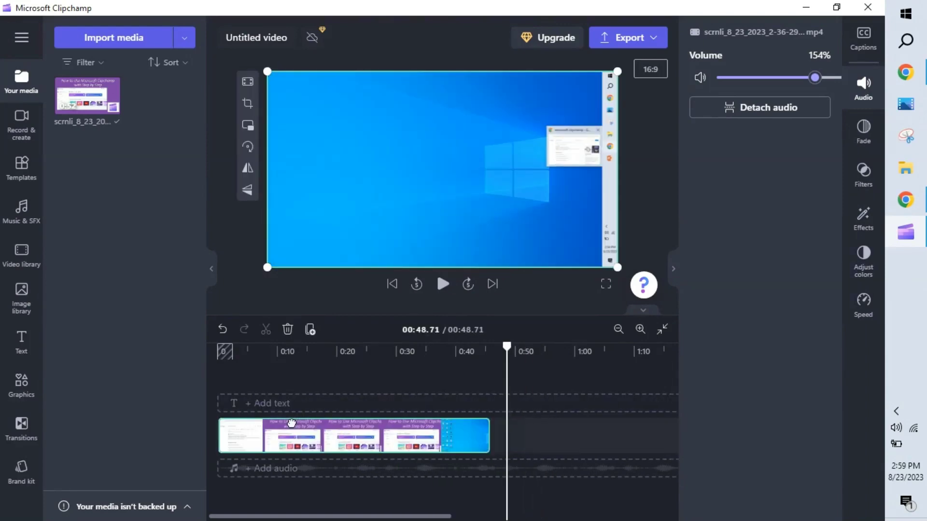
{"action": "left_click", "coordinate": [227, 403]}
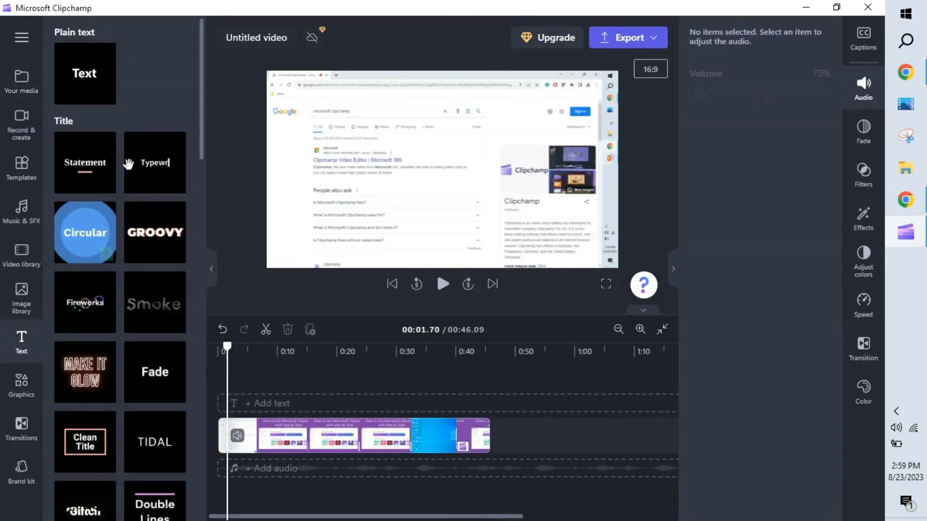
{"action": "mouse_move", "coordinate": [99, 155]}
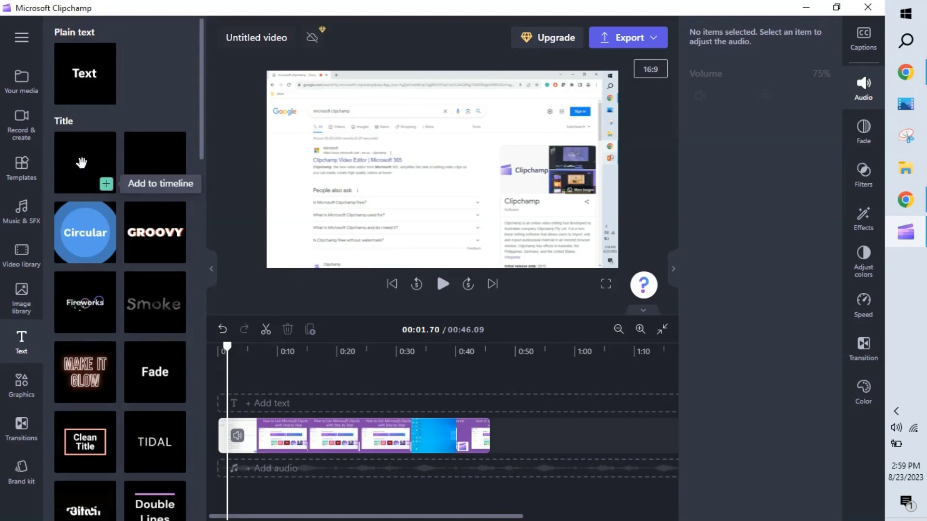
{"action": "mouse_move", "coordinate": [141, 170]}
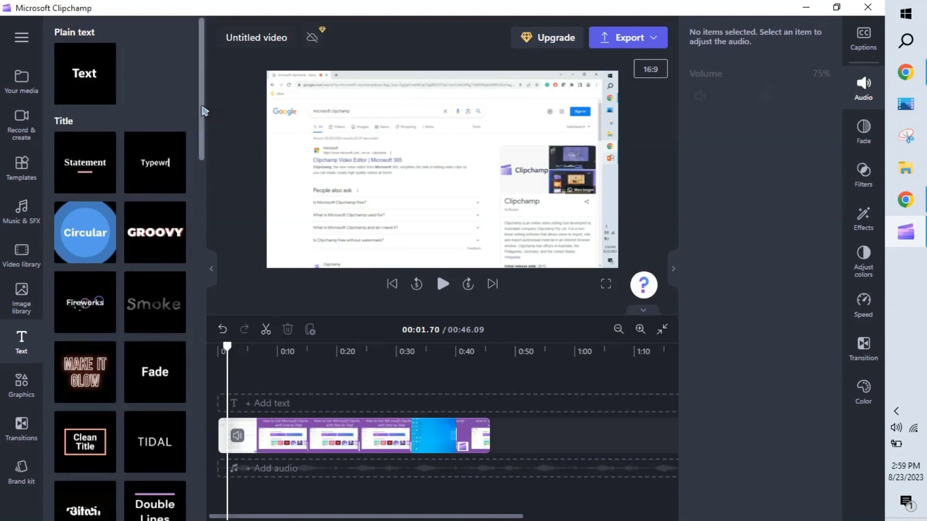
{"action": "left_click_drag", "start_coordinate": [203, 110], "coordinate": [191, 422]}
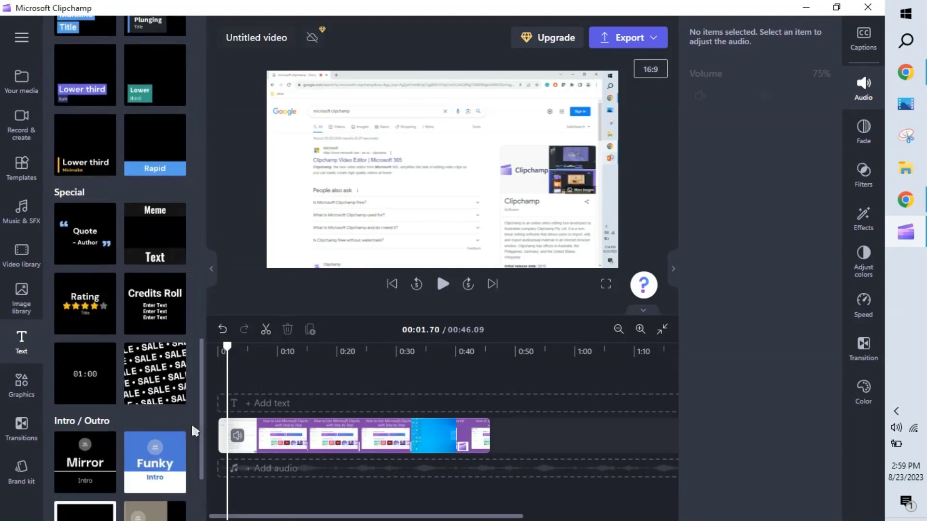
{"action": "mouse_move", "coordinate": [86, 305]}
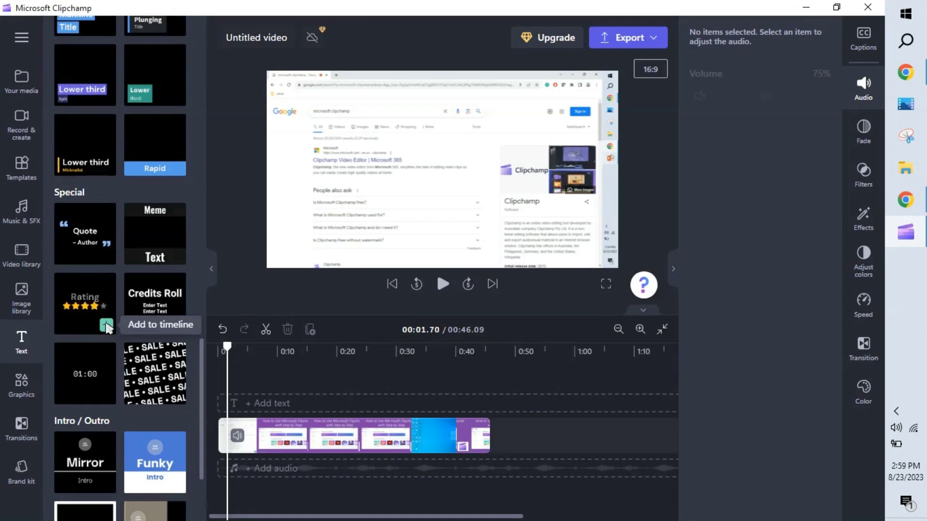
{"action": "left_click_drag", "start_coordinate": [199, 348], "coordinate": [171, 100]}
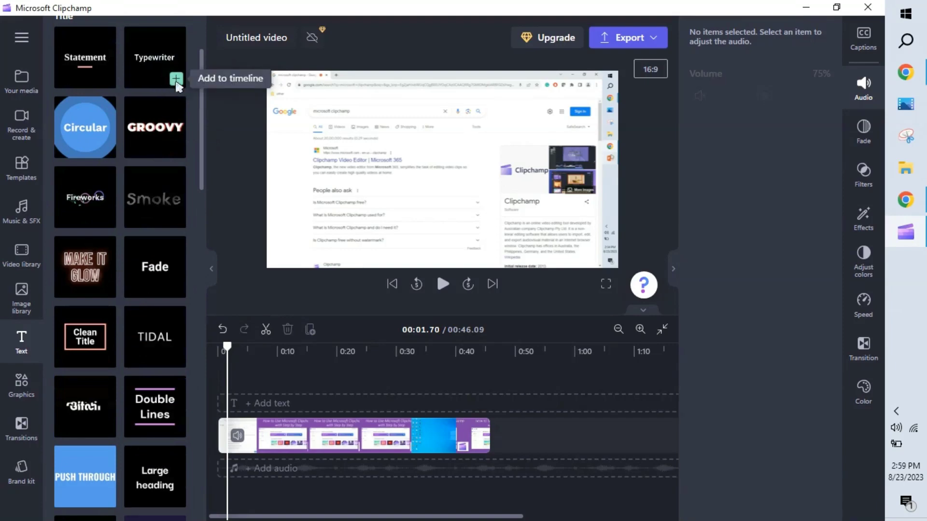
Add a Typewriter text title and replace its text with 'welcome'.
{"action": "left_click", "coordinate": [176, 81]}
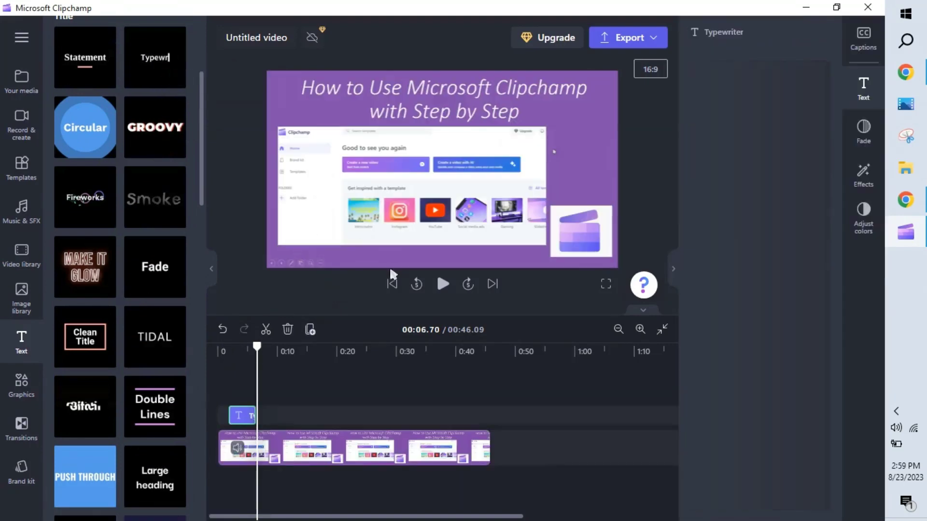
{"action": "left_click", "coordinate": [418, 285]}
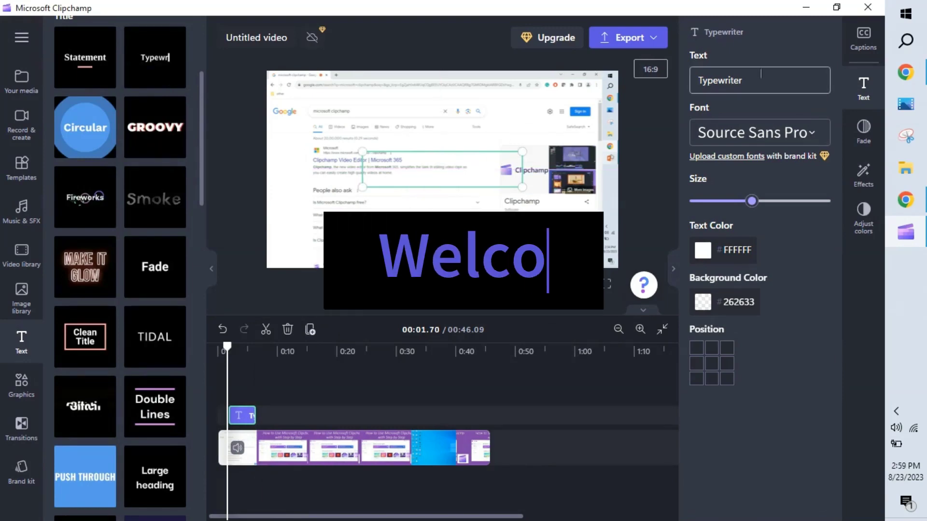
{"action": "left_click_drag", "start_coordinate": [762, 77], "coordinate": [683, 81]}
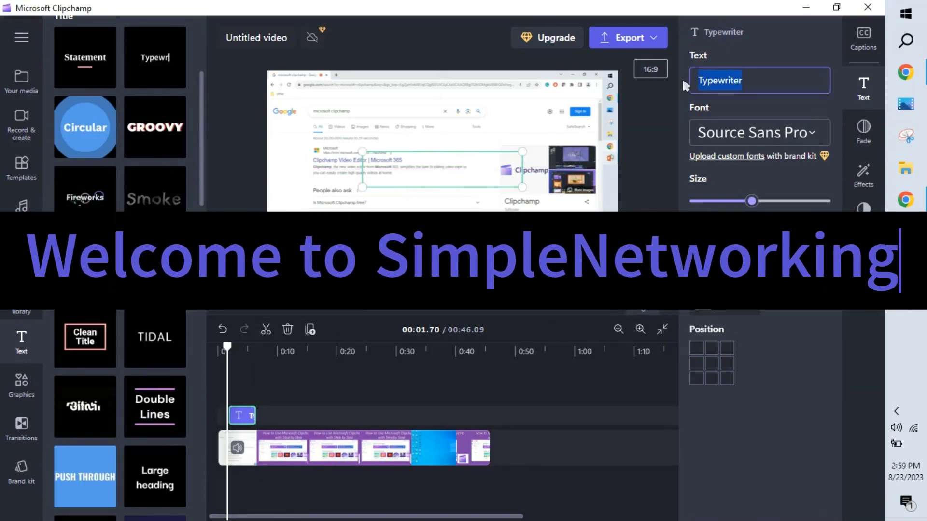
{"action": "type", "text": "wELCOM"}
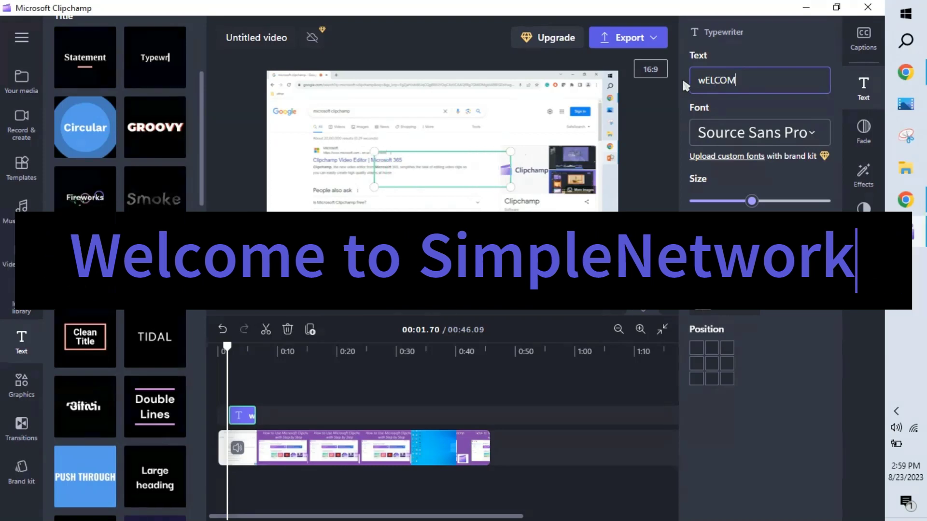
{"action": "key", "text": "BackSpace"}
{"action": "key", "text": "BackSpace"}
{"action": "key", "text": "BackSpace"}
{"action": "key", "text": "BackSpace"}
{"action": "key", "text": "BackSpace"}
{"action": "type", "text": "w"}
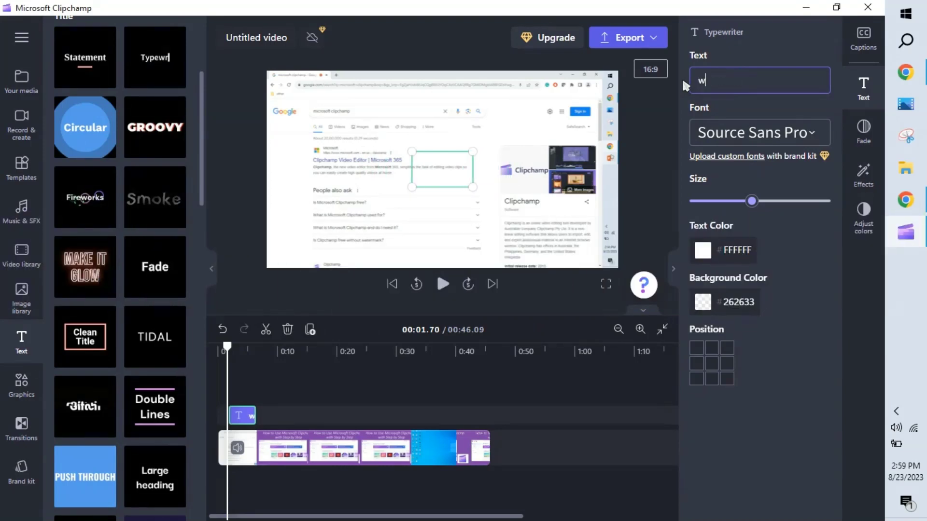
{"action": "type", "text": "elcome"}
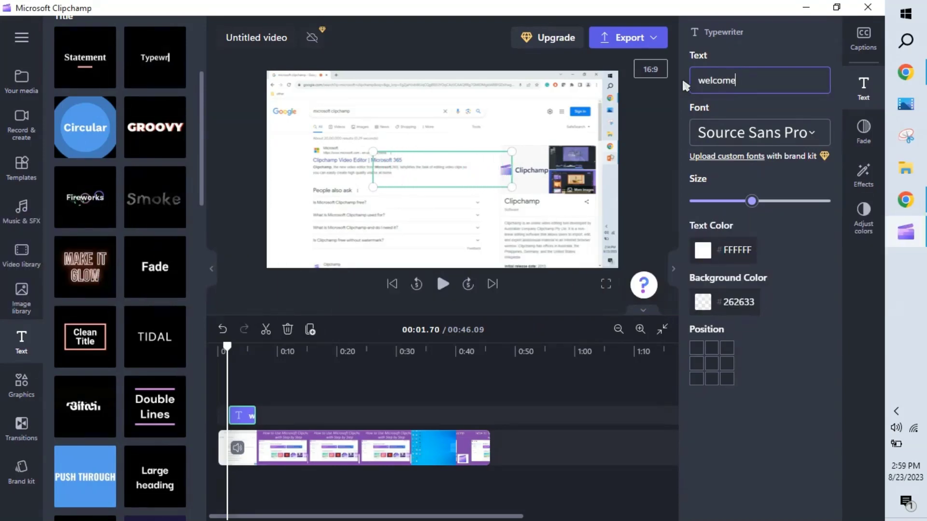
Give the welcome title a black #000000 background and purple #B030B0 text.
{"action": "left_click", "coordinate": [713, 296]}
{"action": "left_click", "coordinate": [788, 449]}
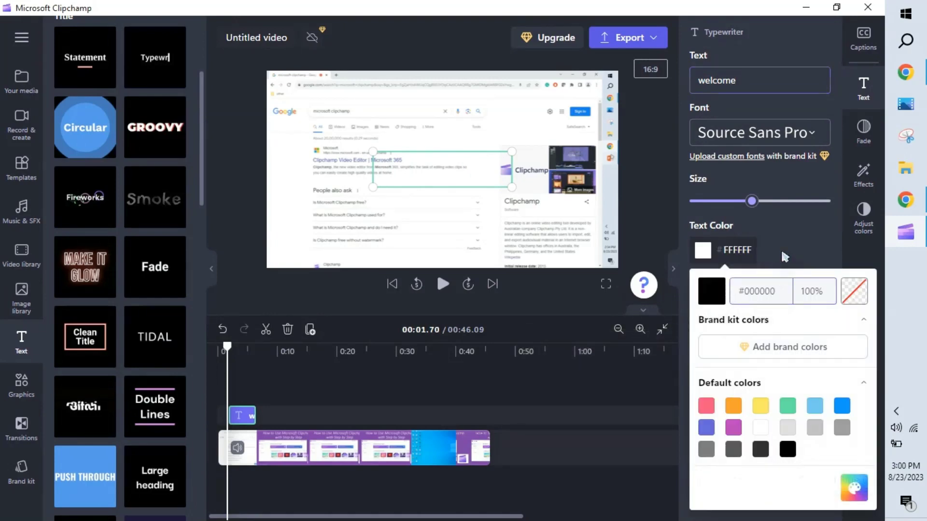
{"action": "left_click", "coordinate": [780, 248]}
{"action": "left_click", "coordinate": [719, 254]}
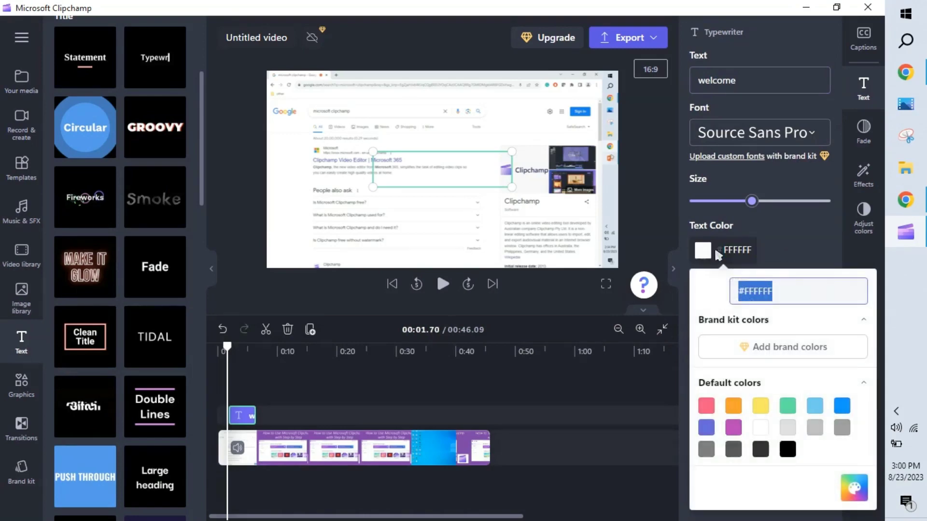
{"action": "left_click", "coordinate": [733, 427]}
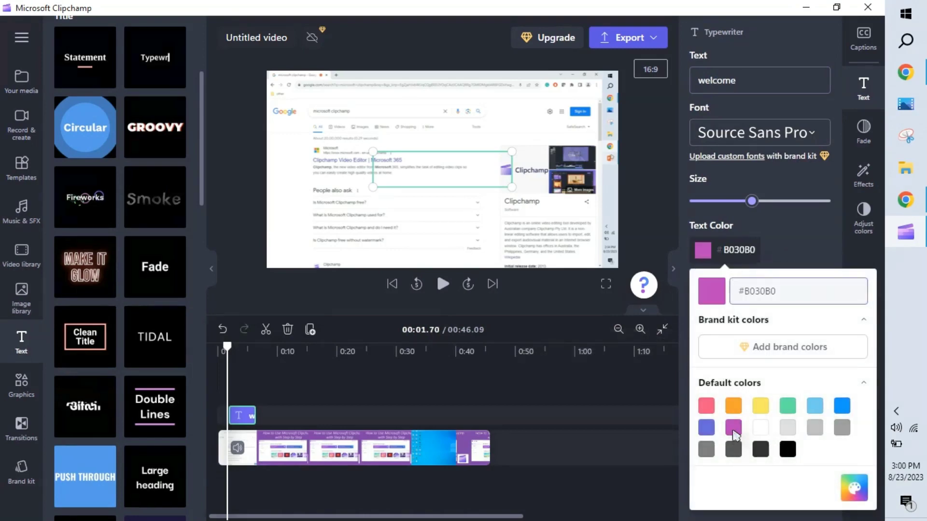
{"action": "left_click", "coordinate": [430, 286]}
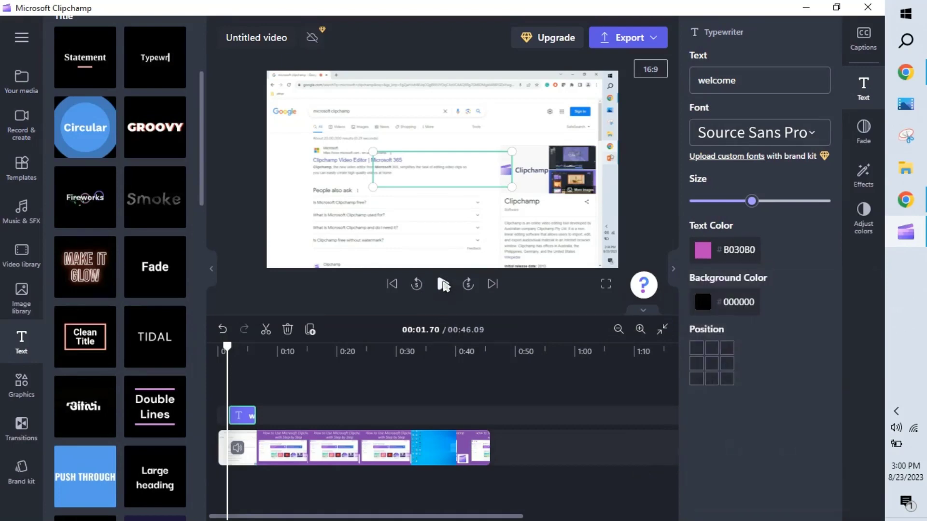
Preview the video and make the title text slightly smaller.
{"action": "left_click", "coordinate": [443, 285]}
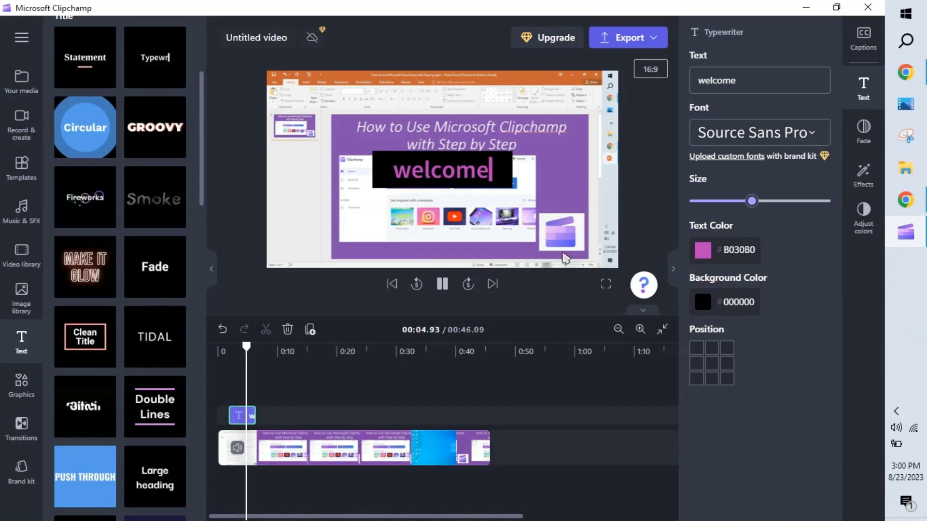
{"action": "left_click_drag", "start_coordinate": [752, 207], "coordinate": [726, 207]}
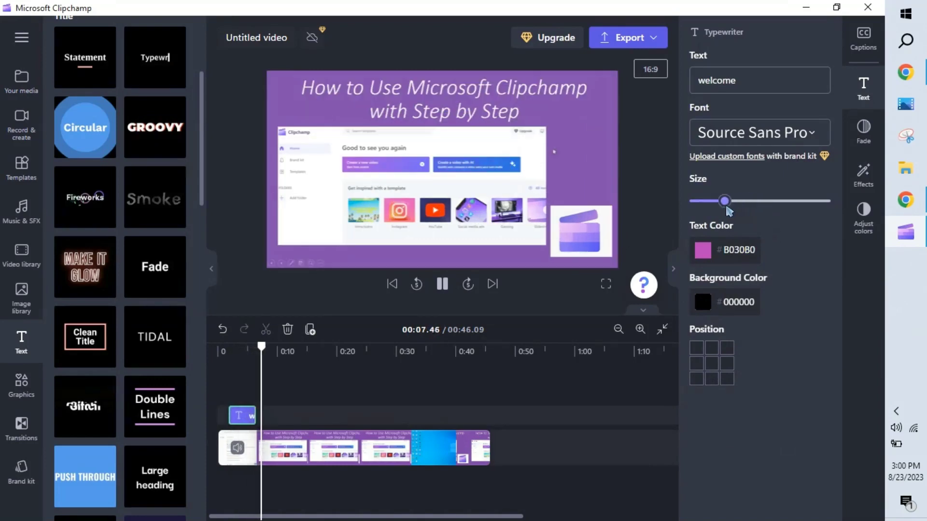
{"action": "left_click", "coordinate": [441, 288]}
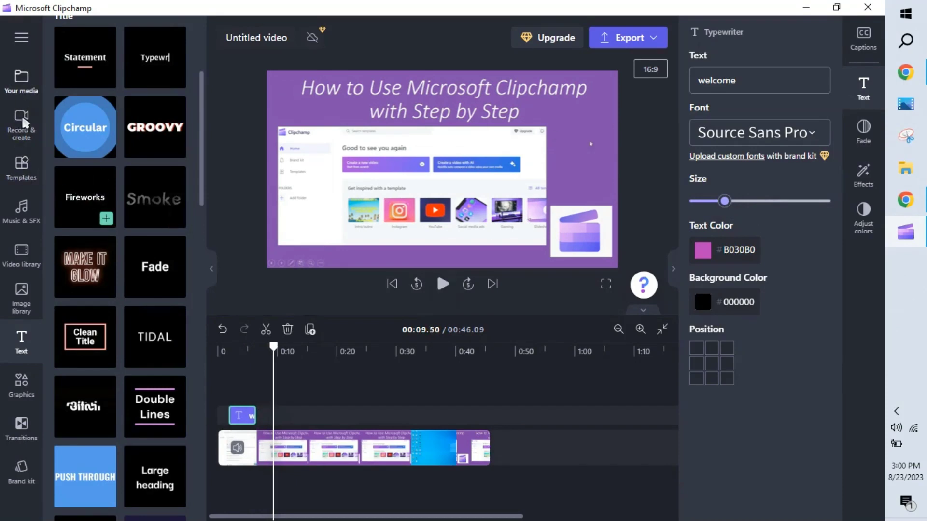
Add the Geometric YouTube gaming outro from the YouTube templates to the project.
{"action": "left_click", "coordinate": [21, 164]}
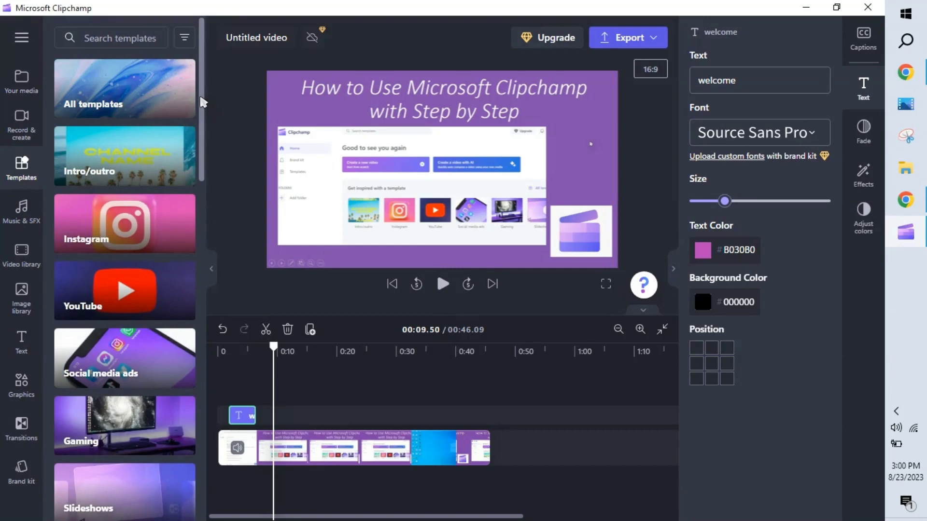
{"action": "scroll", "coordinate": [201, 116], "scroll_direction": "down", "scroll_amount": 2}
{"action": "left_click_drag", "start_coordinate": [202, 115], "coordinate": [210, 145]}
{"action": "left_click", "coordinate": [87, 191]}
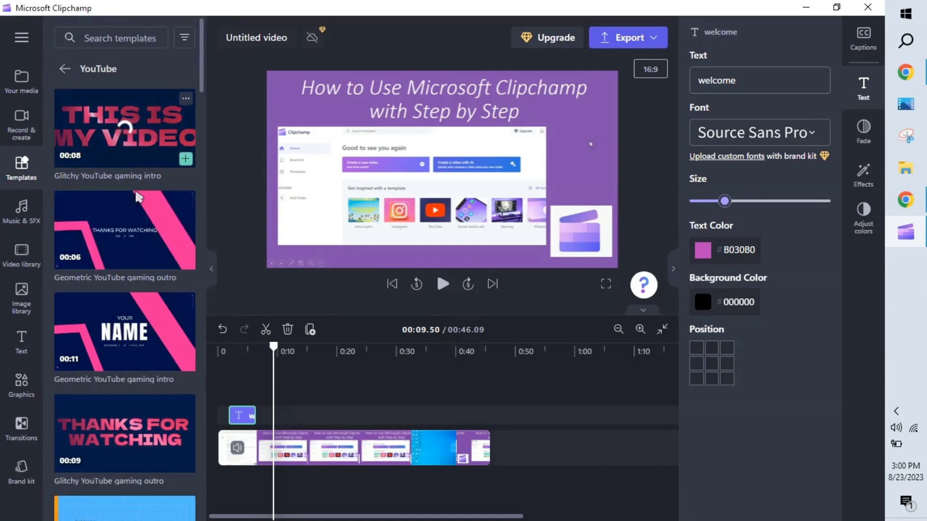
{"action": "mouse_move", "coordinate": [126, 248]}
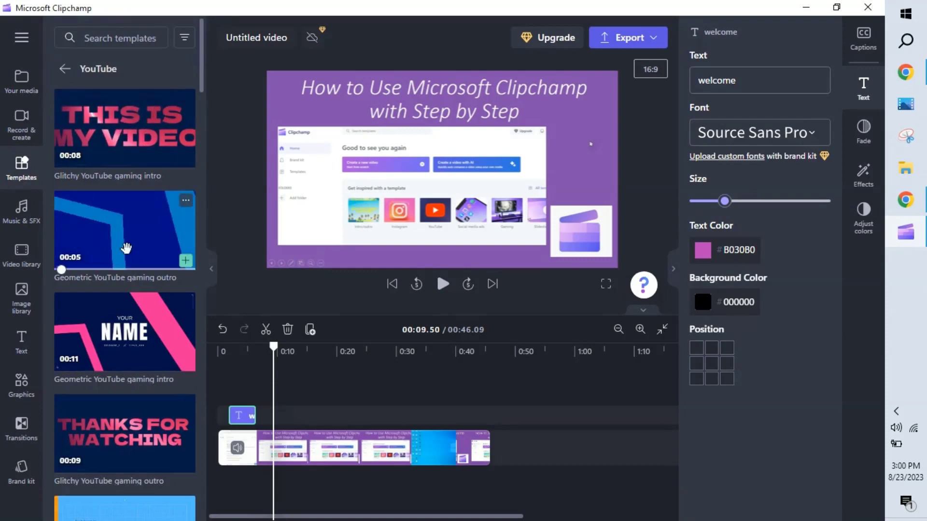
{"action": "left_click", "coordinate": [190, 262]}
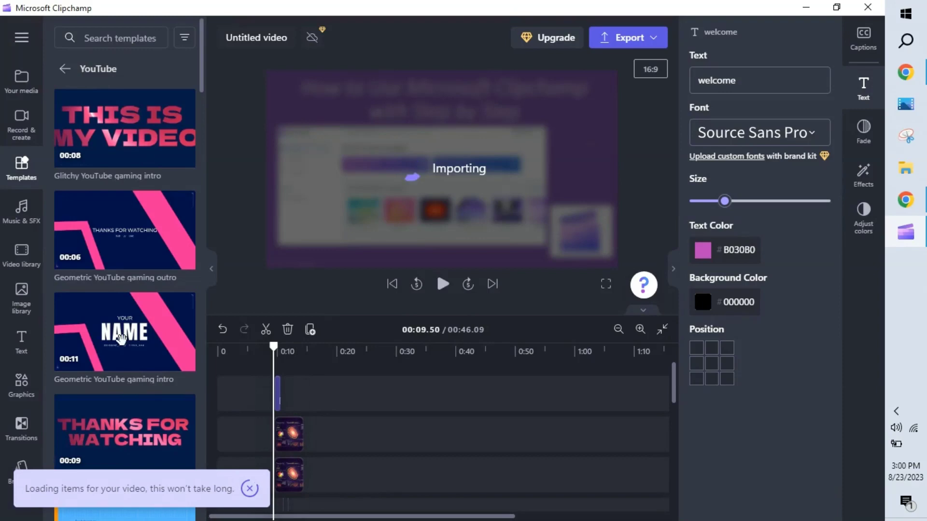
Leave Templates and browse the Music & SFX library of free tracks like Calm river.
{"action": "mouse_move", "coordinate": [121, 339]}
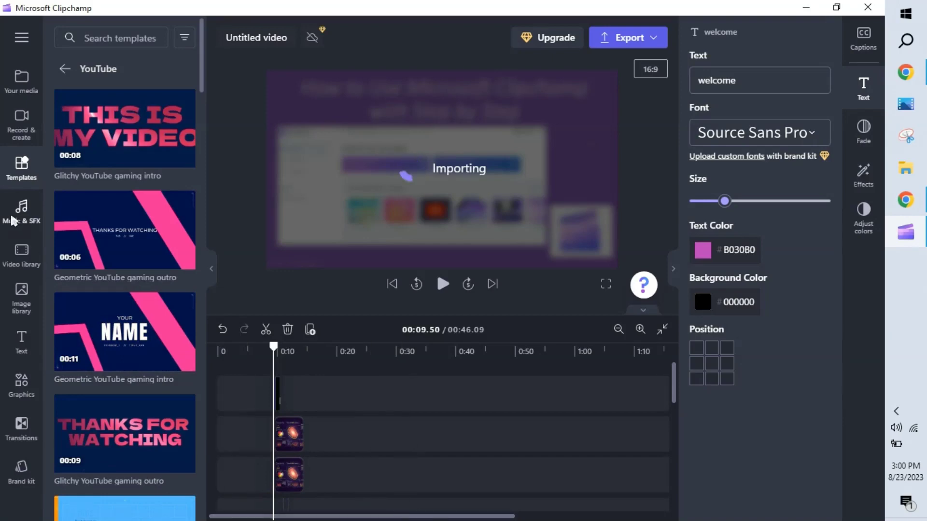
{"action": "left_click", "coordinate": [65, 72]}
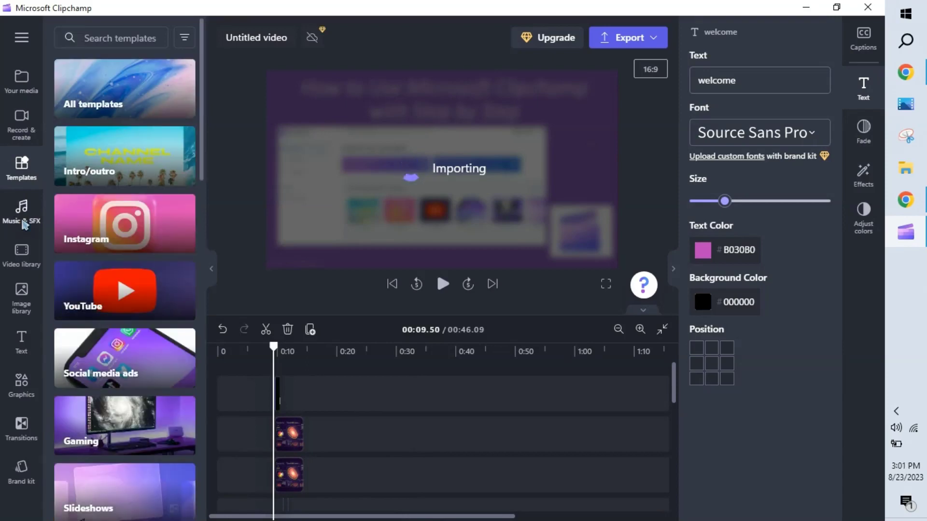
{"action": "left_click", "coordinate": [23, 215]}
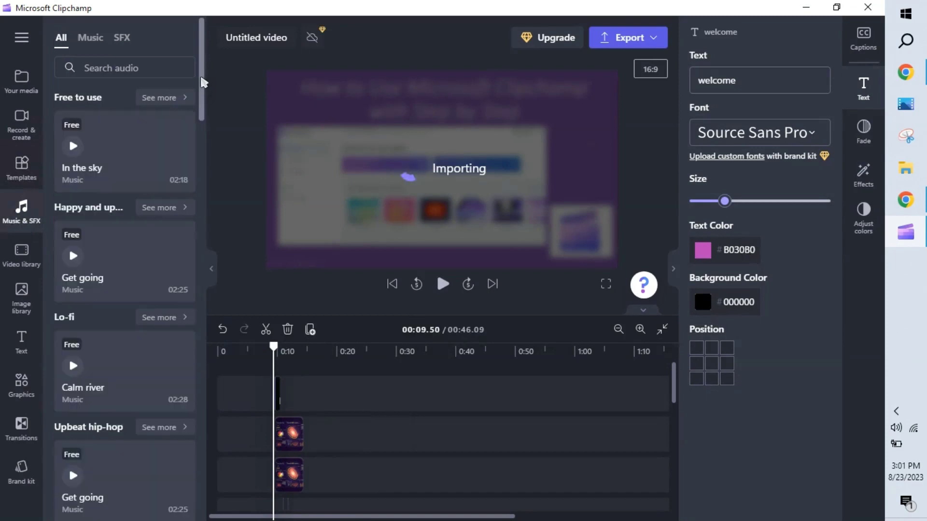
{"action": "left_click_drag", "start_coordinate": [203, 83], "coordinate": [205, 99]}
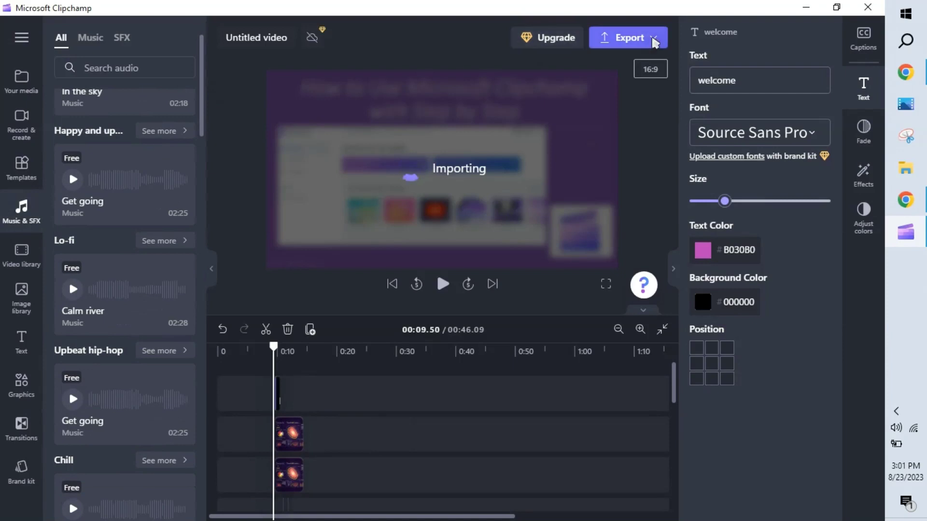
Open the Export menu to show the 480p, 720p, 1080p, 4K and GIF quality choices.
{"action": "left_click", "coordinate": [654, 40]}
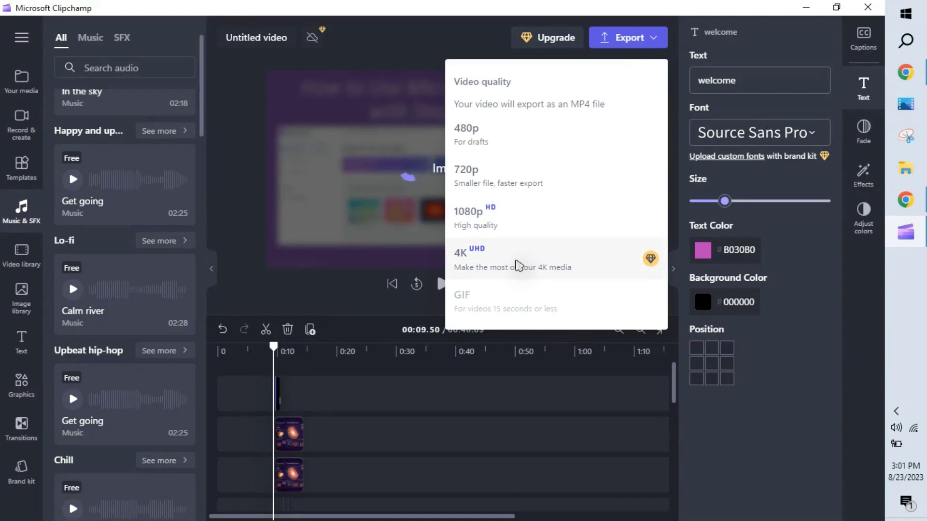
Open the upgrade plan comparison, view Pay yearly pricing, then close it.
{"action": "left_click", "coordinate": [548, 39]}
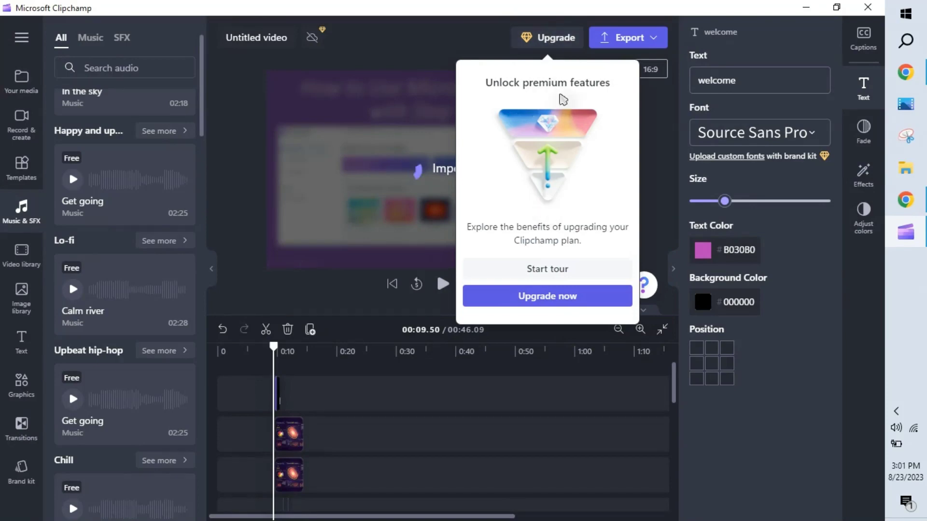
{"action": "left_click", "coordinate": [532, 297]}
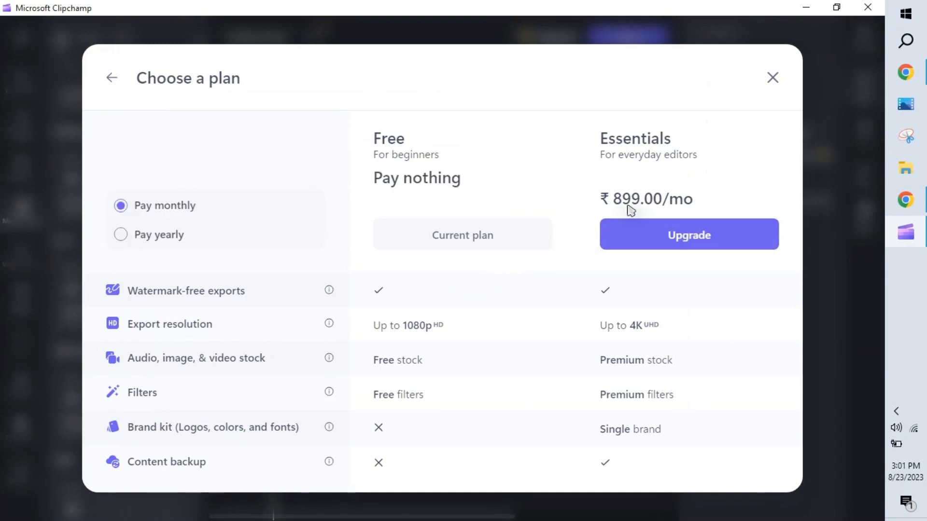
{"action": "left_click", "coordinate": [128, 236]}
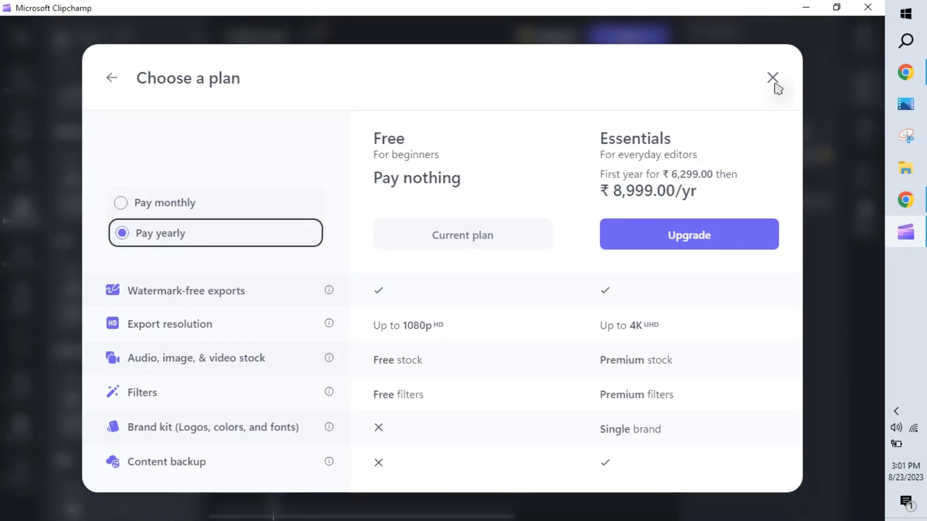
{"action": "left_click", "coordinate": [112, 81]}
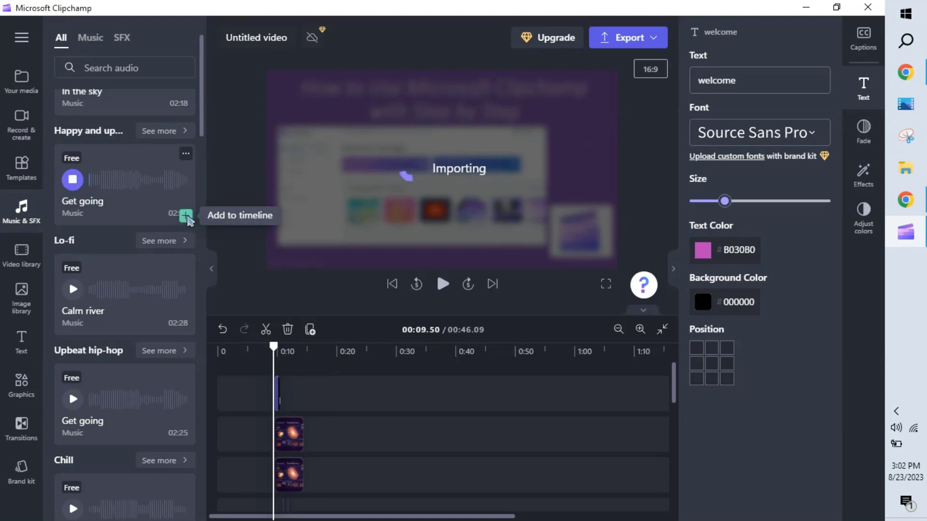
Add the free Get going track to the timeline and shift it about five seconds later.
{"action": "left_click", "coordinate": [185, 216]}
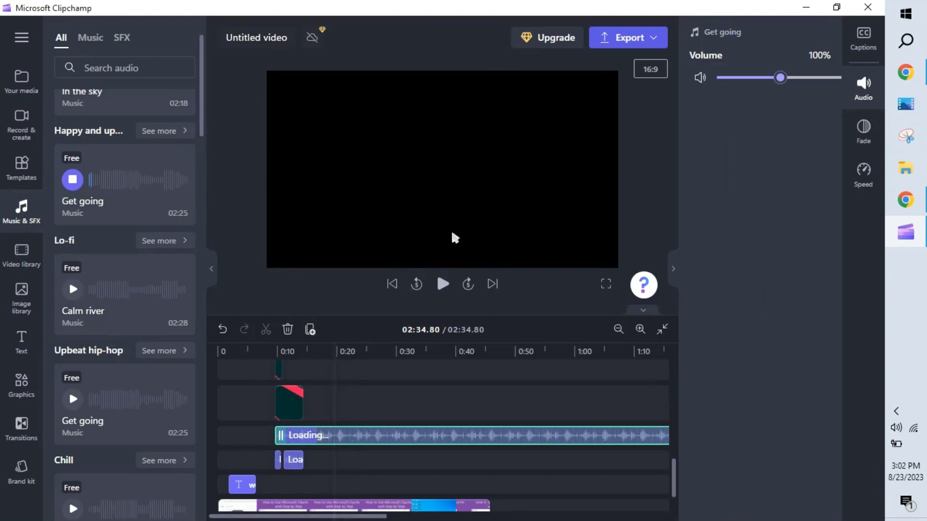
{"action": "left_click", "coordinate": [443, 283]}
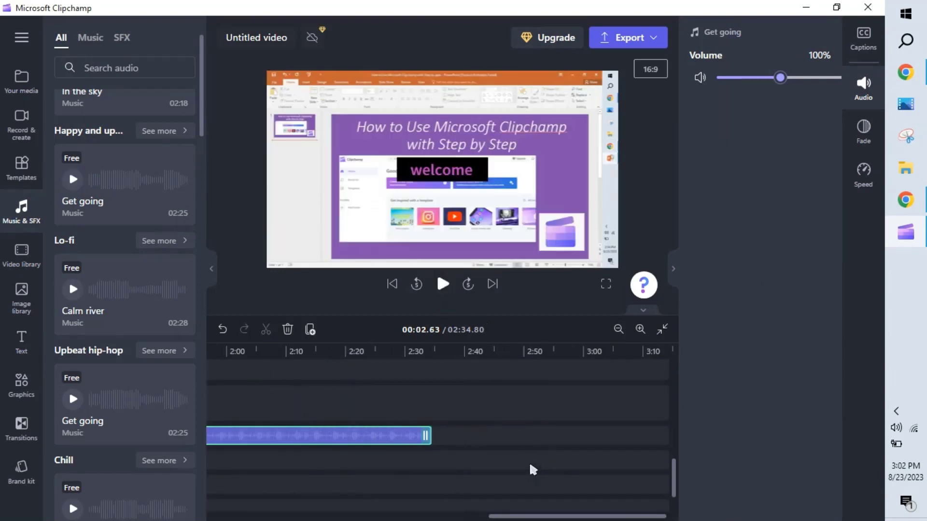
{"action": "left_click_drag", "start_coordinate": [530, 516], "coordinate": [212, 519]}
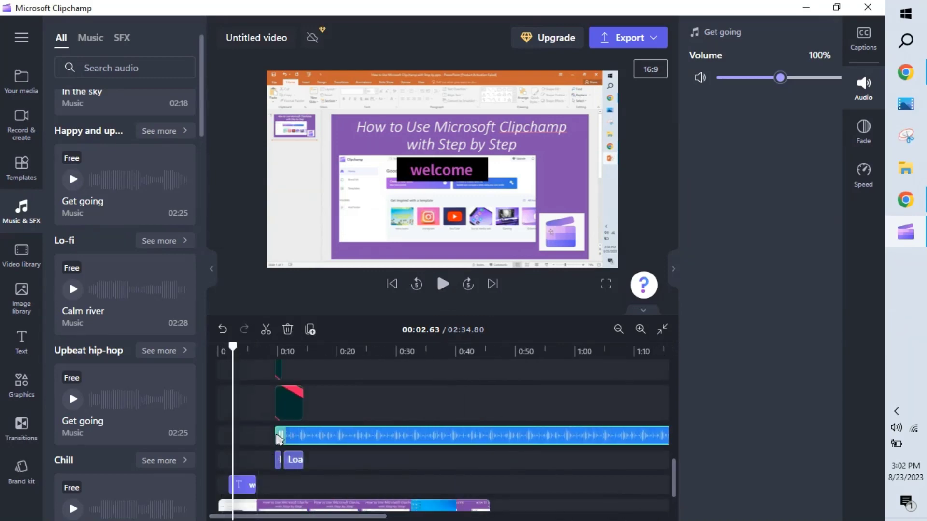
{"action": "left_click_drag", "start_coordinate": [297, 439], "coordinate": [304, 430]}
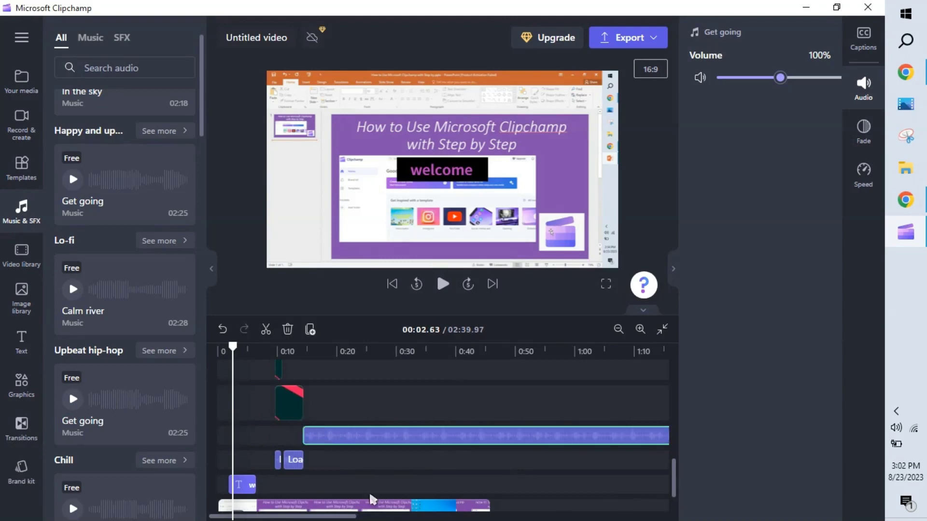
Delete the dark sticker clip and the small third-track clip from the timeline.
{"action": "left_click", "coordinate": [282, 414]}
{"action": "right_click", "coordinate": [283, 414]}
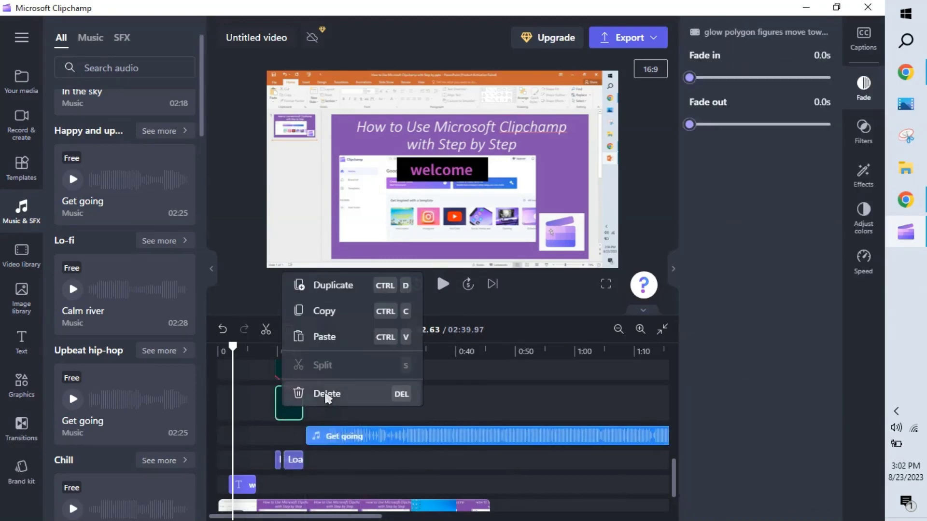
{"action": "left_click", "coordinate": [327, 395]}
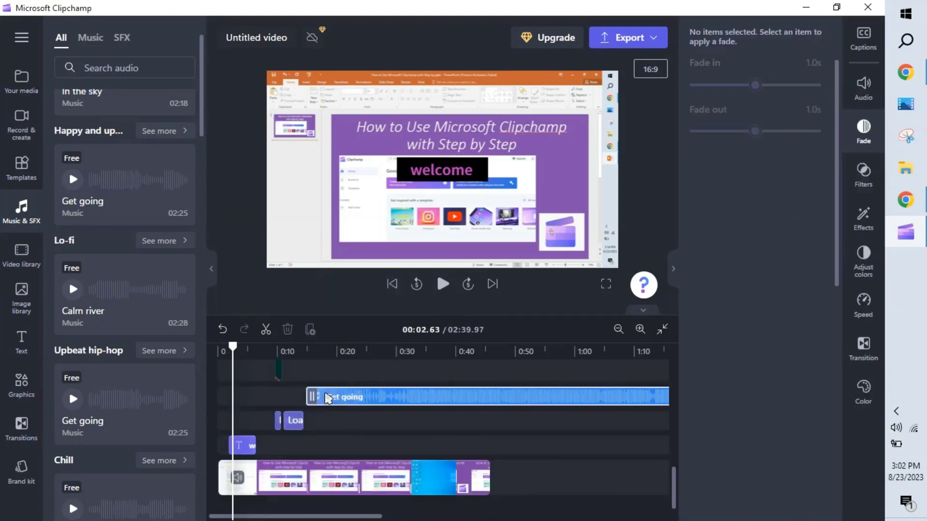
{"action": "left_click", "coordinate": [279, 370]}
{"action": "right_click", "coordinate": [279, 371]}
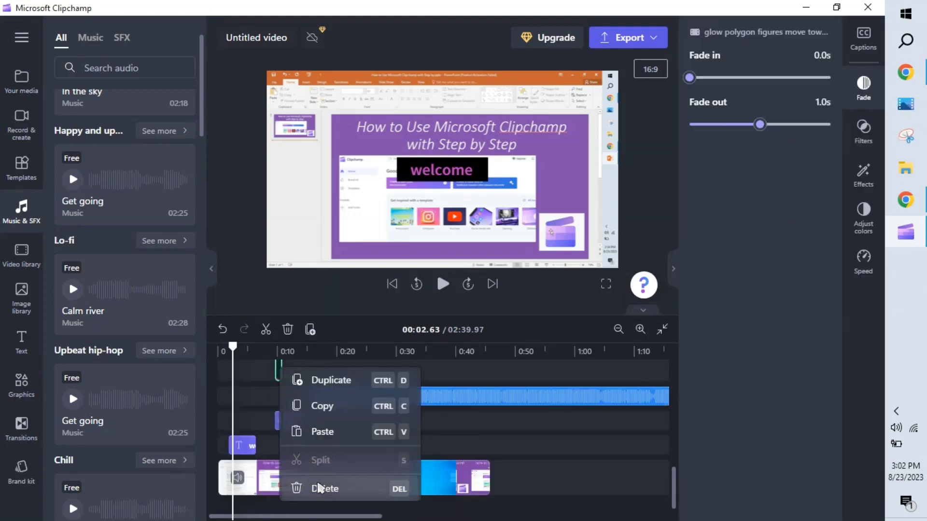
{"action": "key", "text": "Escape"}
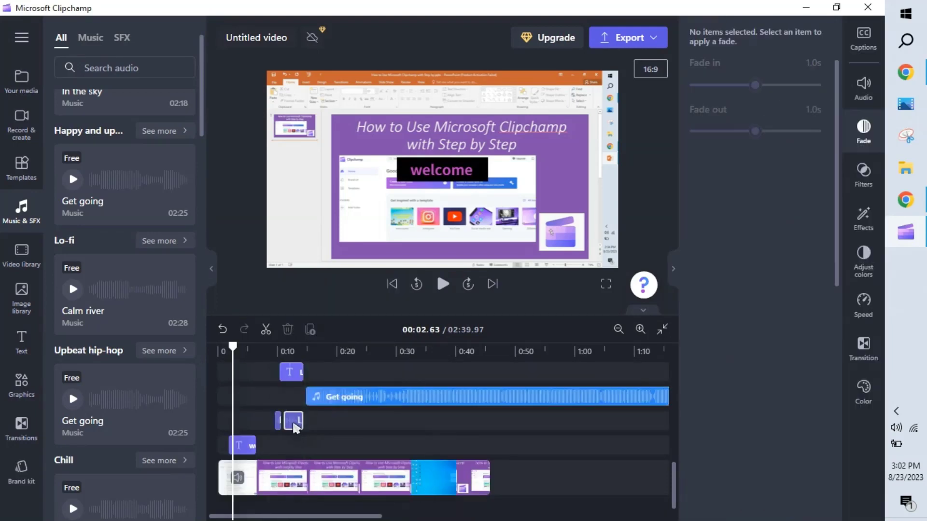
{"action": "right_click", "coordinate": [293, 423]}
{"action": "left_click", "coordinate": [340, 411]}
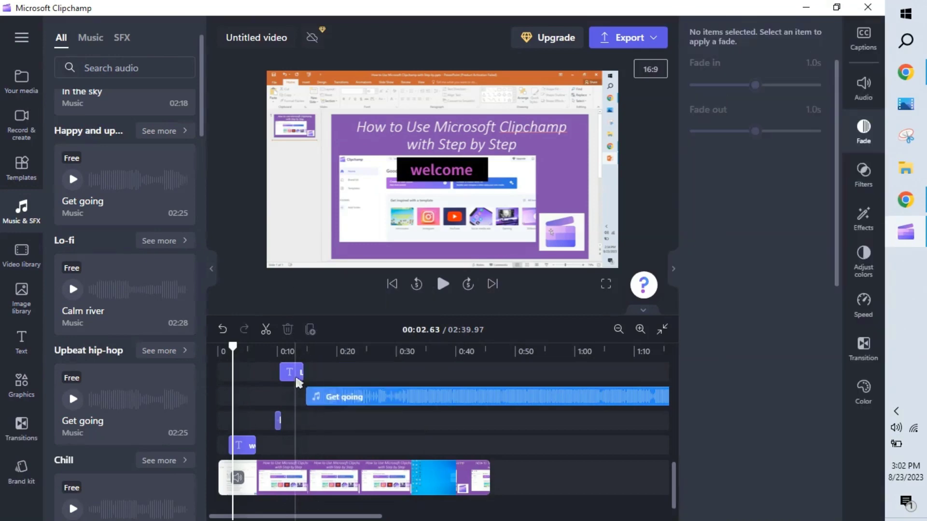
{"action": "right_click", "coordinate": [294, 379]}
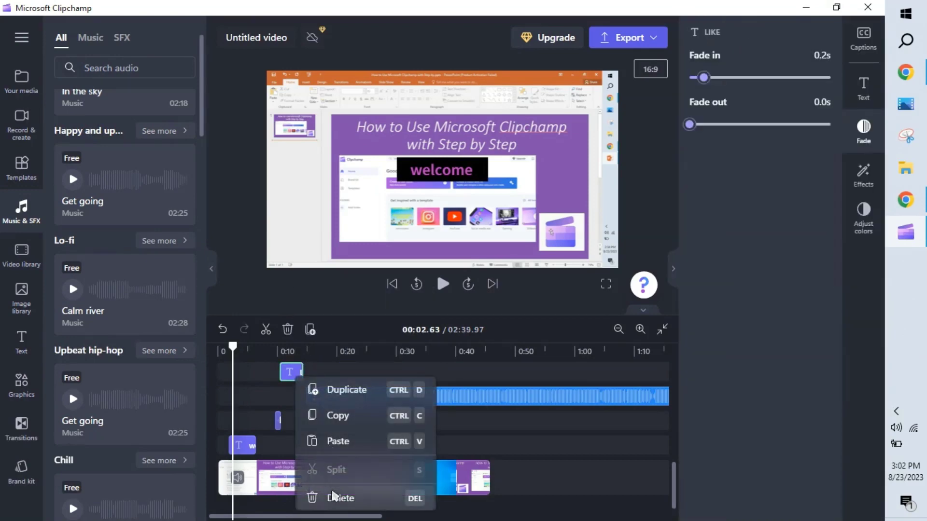
{"action": "left_click", "coordinate": [293, 343]}
Delete the top text, welcome, small text and THANKS FOR WATCHING clips.
{"action": "right_click", "coordinate": [291, 372]}
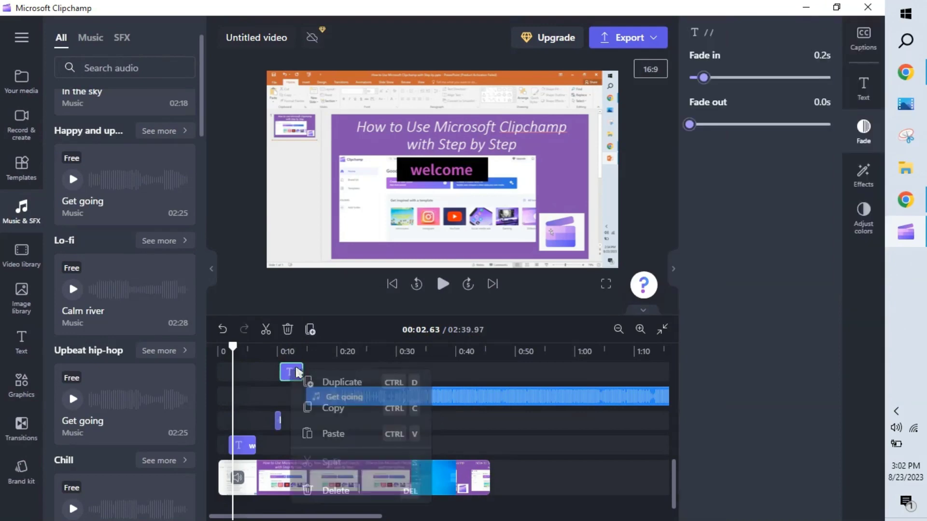
{"action": "left_click", "coordinate": [336, 491]}
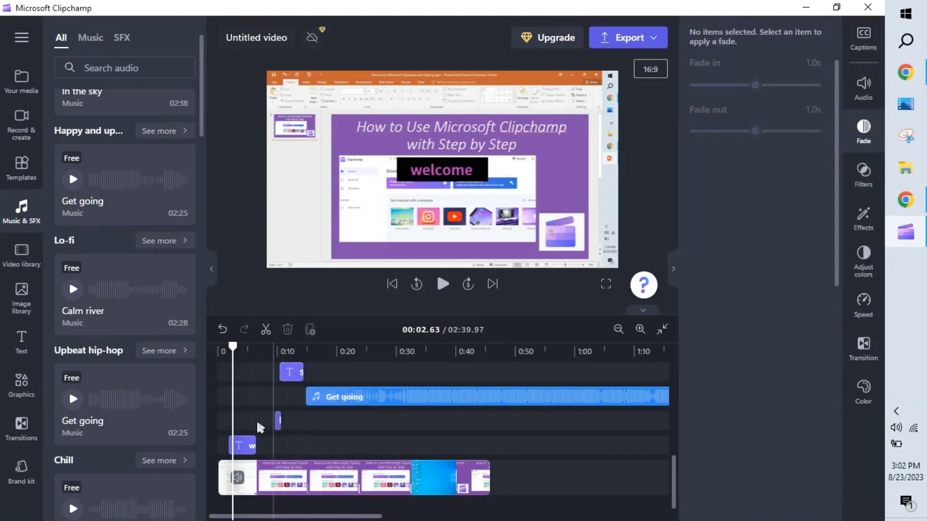
{"action": "right_click", "coordinate": [246, 444]}
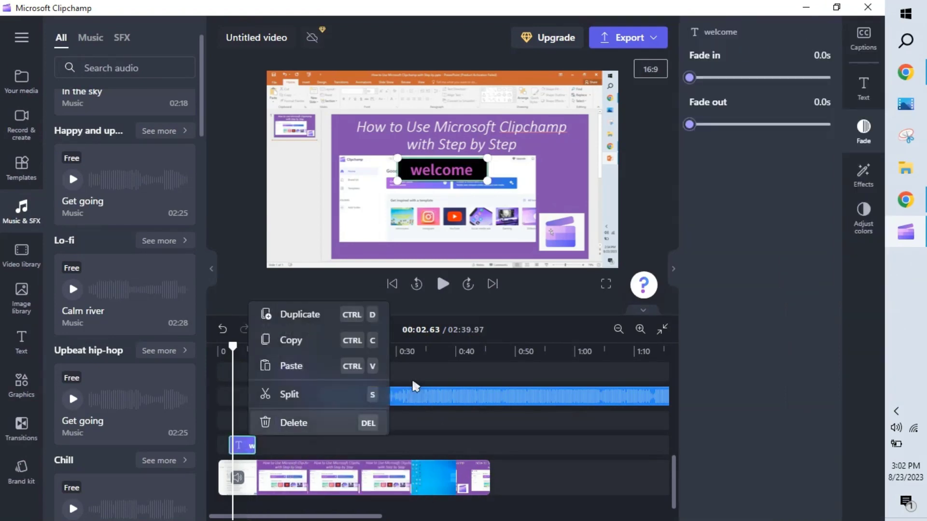
{"action": "key", "text": "Delete"}
{"action": "left_click", "coordinate": [293, 396]}
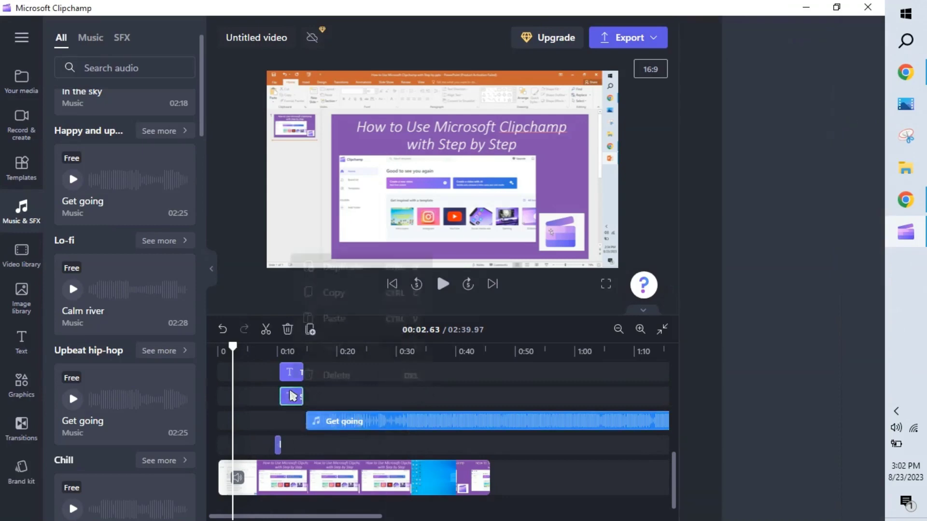
{"action": "right_click", "coordinate": [290, 374]}
{"action": "left_click", "coordinate": [334, 375]}
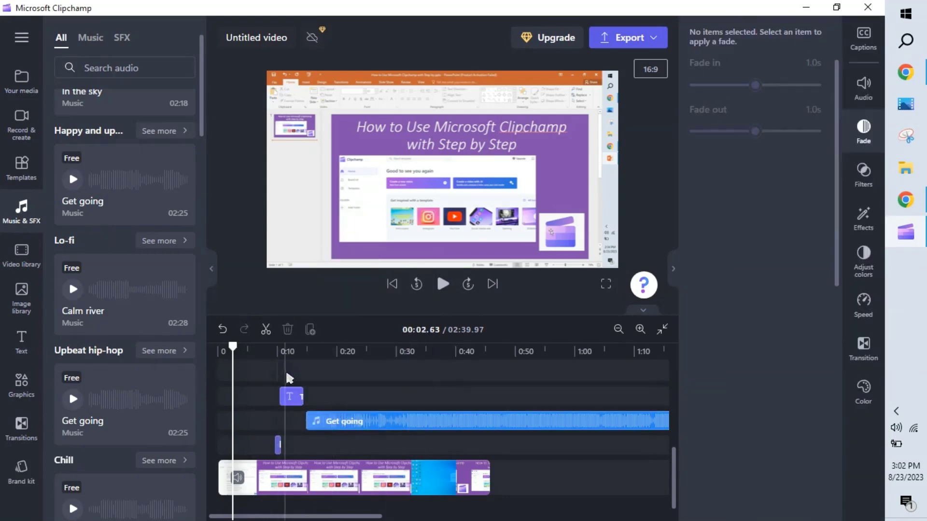
{"action": "right_click", "coordinate": [291, 396]}
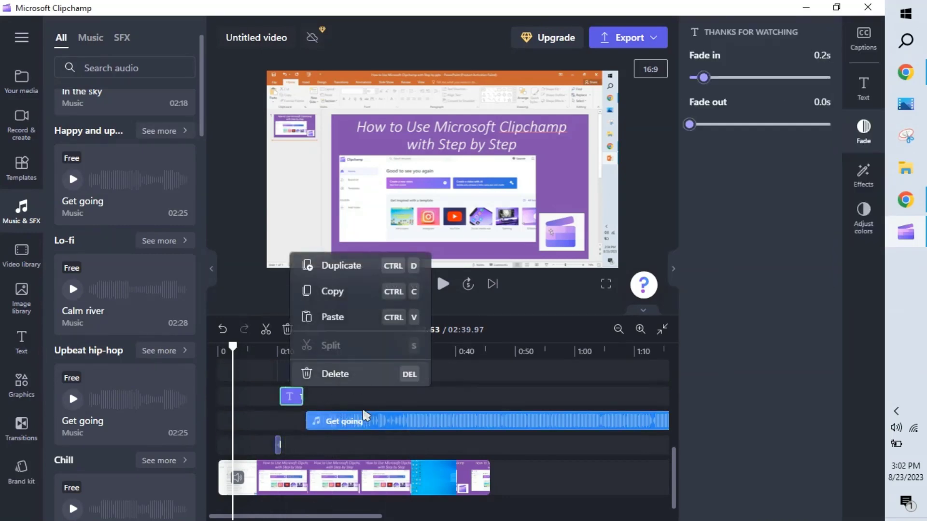
{"action": "key", "text": "Delete"}
{"action": "left_click", "coordinate": [358, 421]}
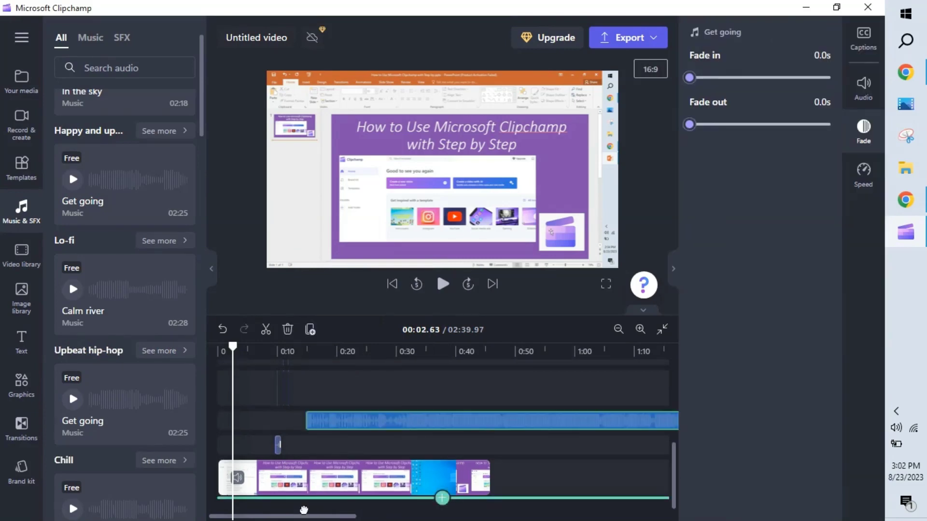
Move Get going to a new track below the video at 0:00, then open the video library.
{"action": "left_click_drag", "start_coordinate": [304, 510], "coordinate": [244, 475]}
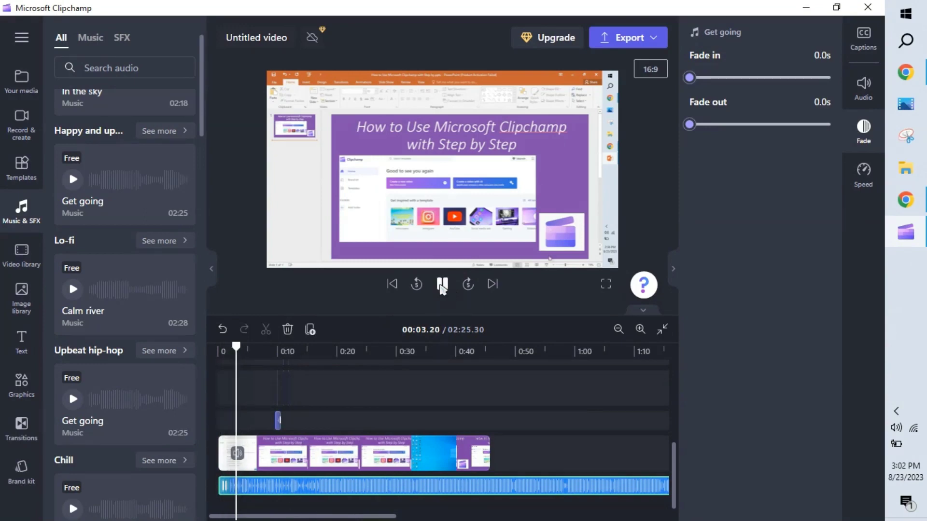
{"action": "left_click", "coordinate": [442, 286]}
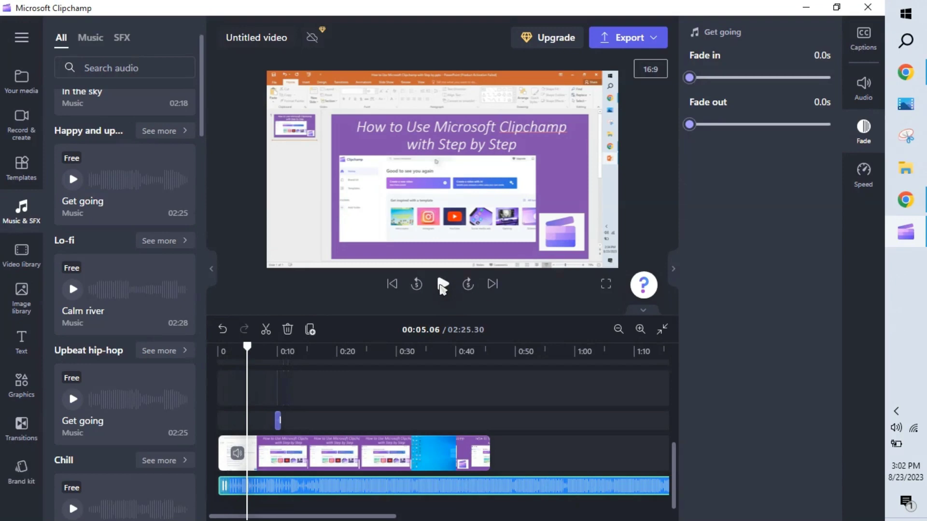
{"action": "left_click", "coordinate": [29, 260]}
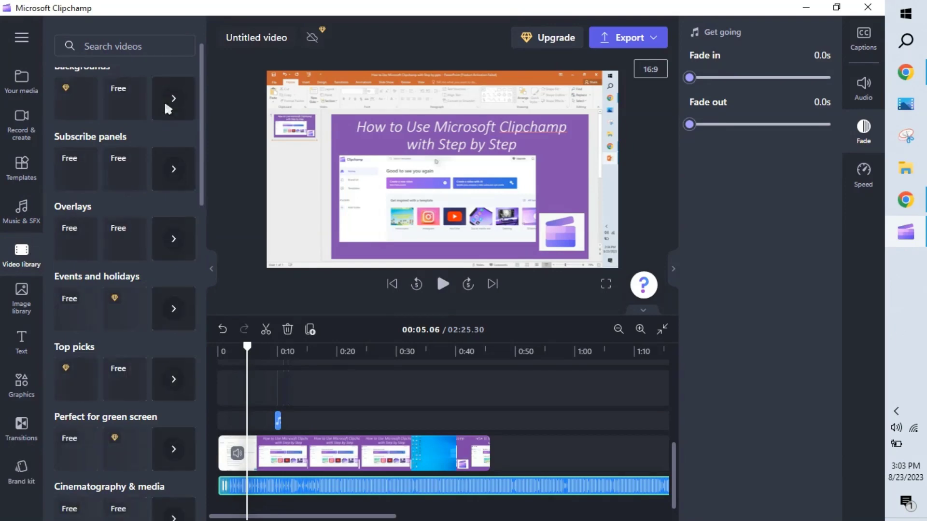
Browse the Free to use video collection, then the stock image and text libraries.
{"action": "left_click_drag", "start_coordinate": [202, 98], "coordinate": [201, 64]}
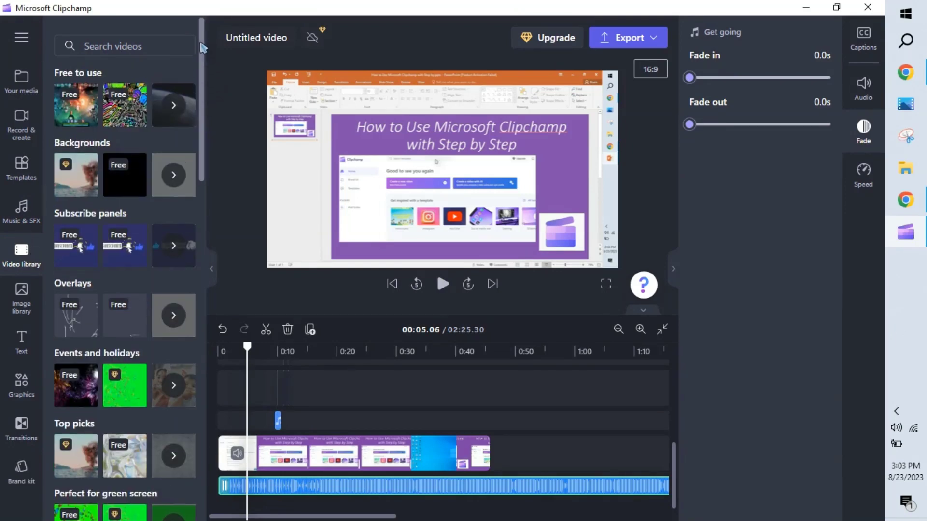
{"action": "left_click", "coordinate": [180, 99]}
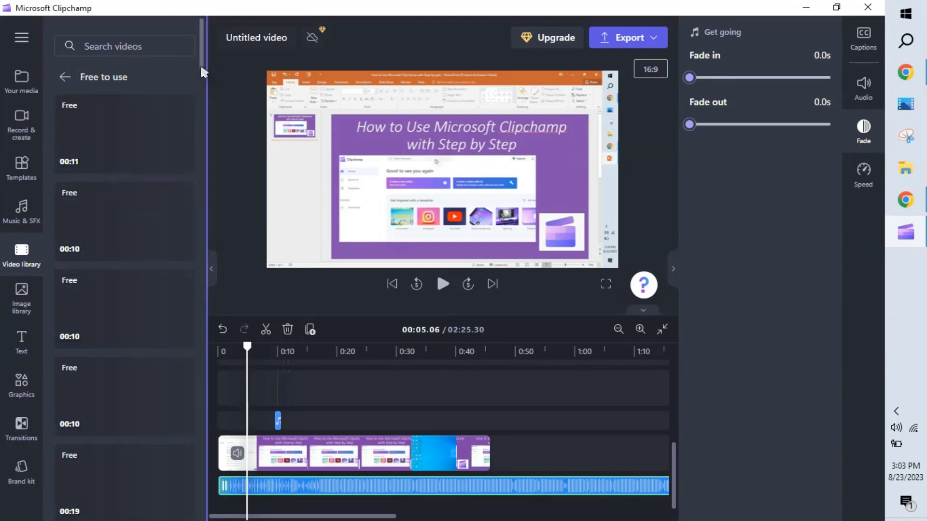
{"action": "left_click_drag", "start_coordinate": [201, 62], "coordinate": [216, 409]}
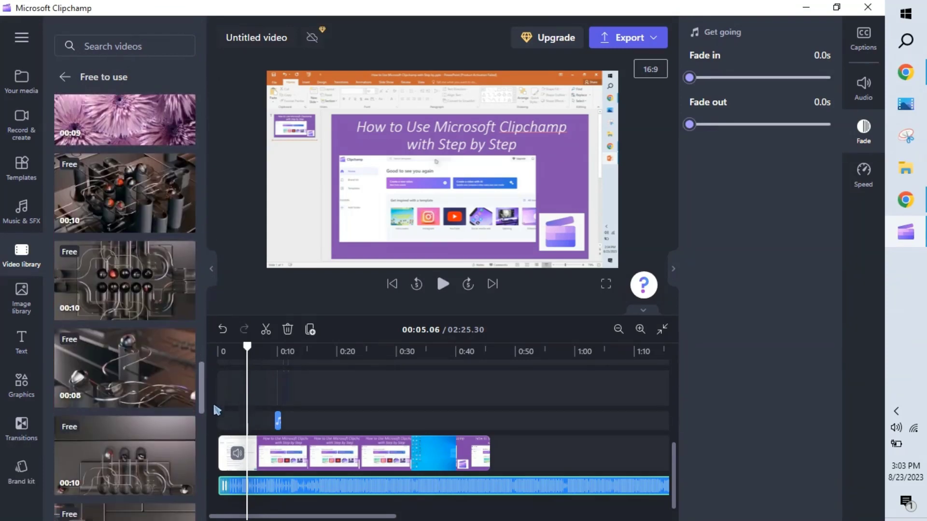
{"action": "left_click", "coordinate": [25, 295]}
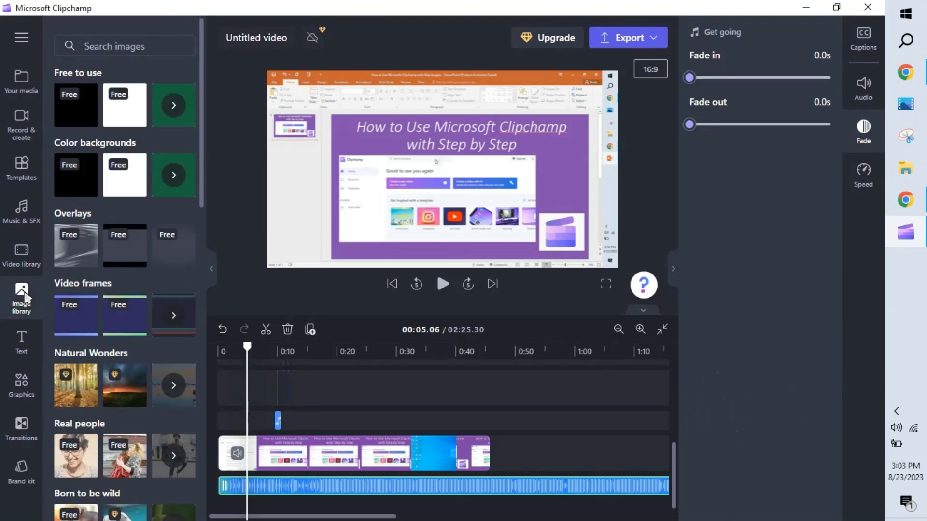
{"action": "left_click", "coordinate": [26, 353]}
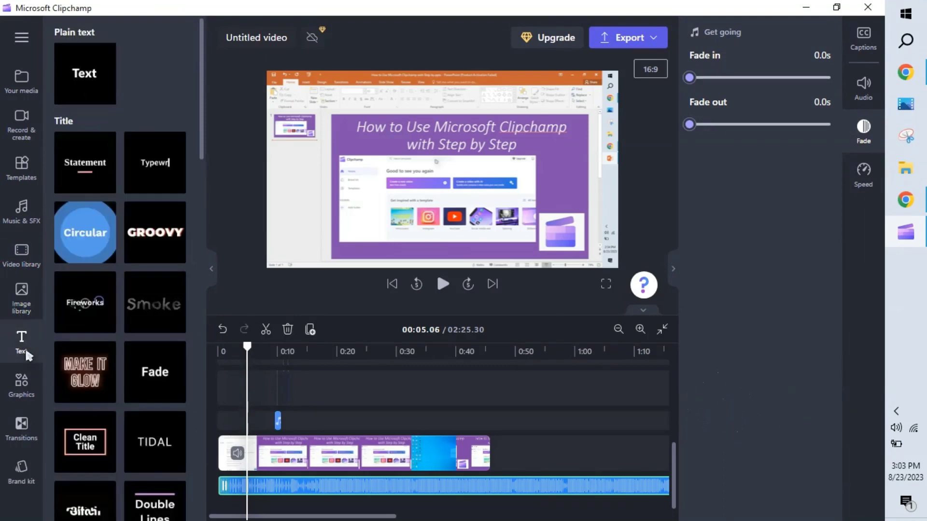
In Graphics, check Overlays, then open Stickers > Social media stickers and scroll to Subscribe Now.
{"action": "left_click", "coordinate": [21, 397]}
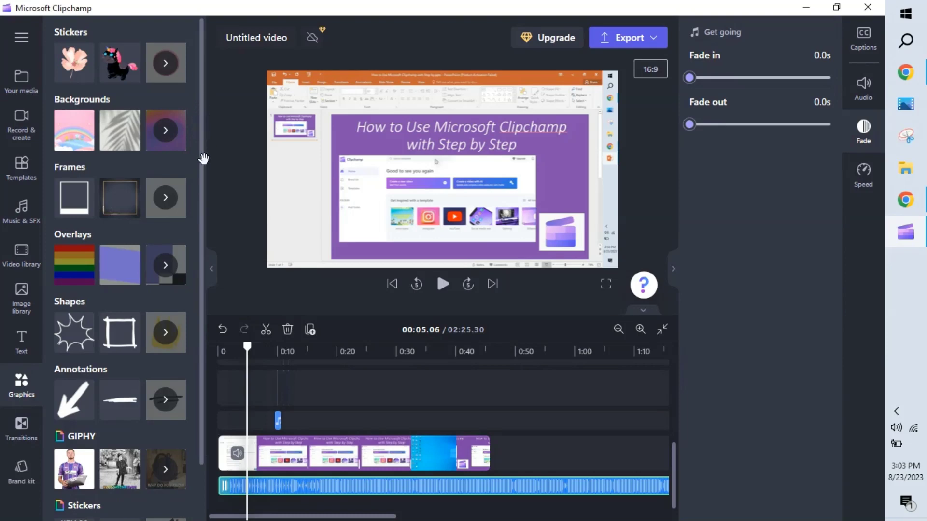
{"action": "scroll", "coordinate": [168, 264], "scroll_direction": "down", "scroll_amount": 1}
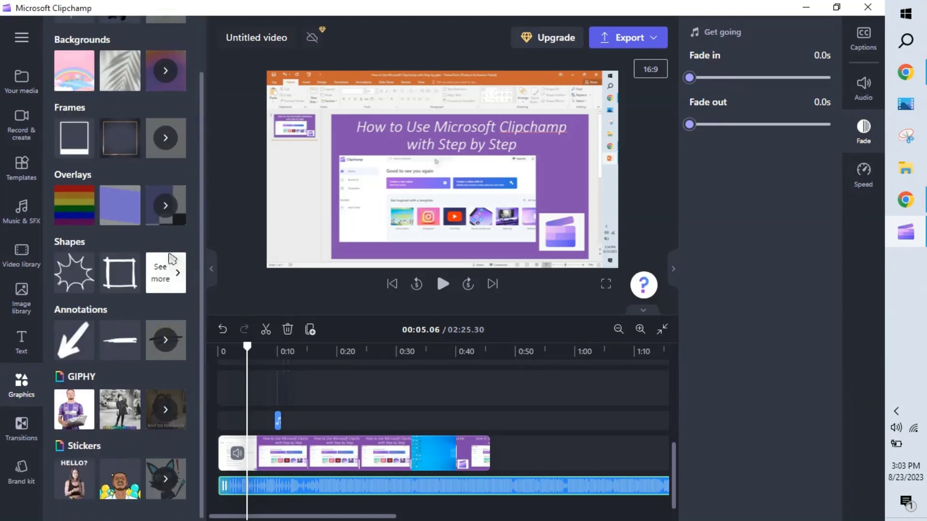
{"action": "left_click", "coordinate": [166, 203]}
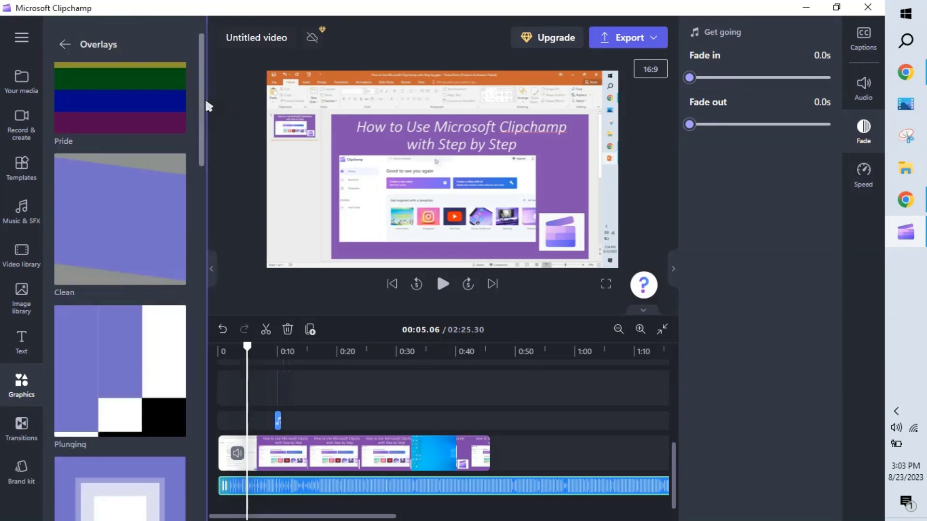
{"action": "left_click", "coordinate": [65, 45]}
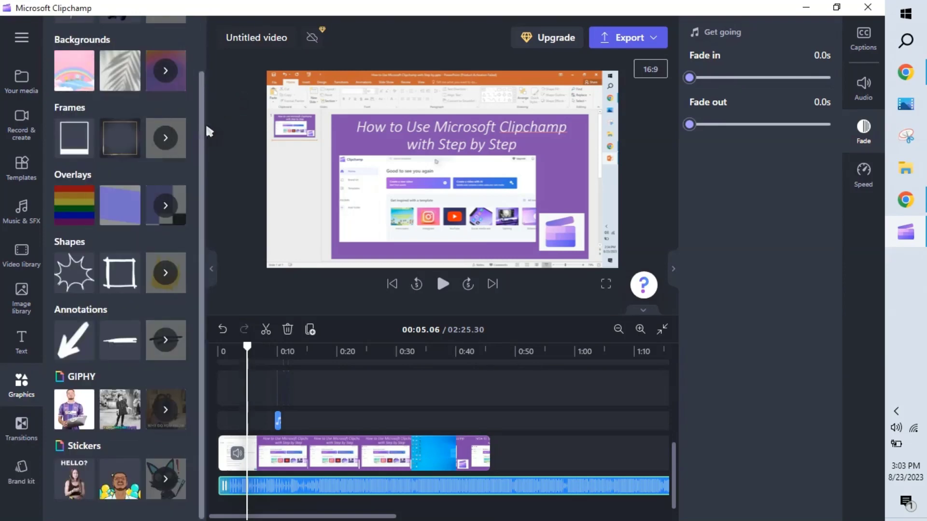
{"action": "scroll", "coordinate": [205, 130], "scroll_direction": "up", "scroll_amount": 1}
{"action": "scroll", "coordinate": [203, 114], "scroll_direction": "up", "scroll_amount": 1}
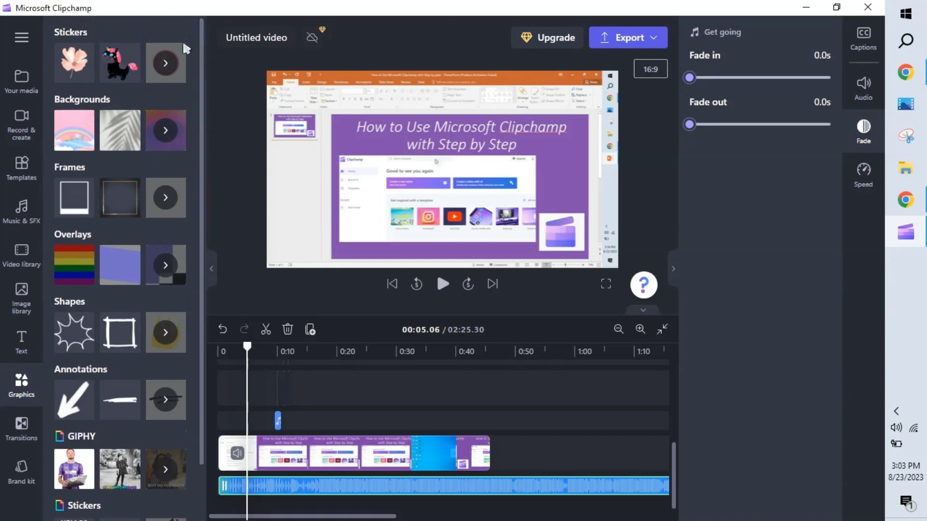
{"action": "left_click", "coordinate": [179, 48]}
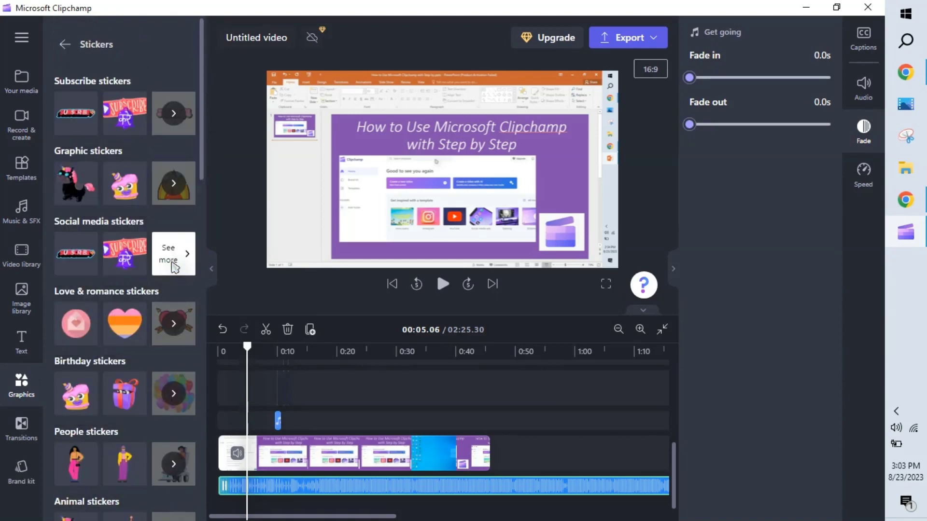
{"action": "left_click", "coordinate": [173, 264]}
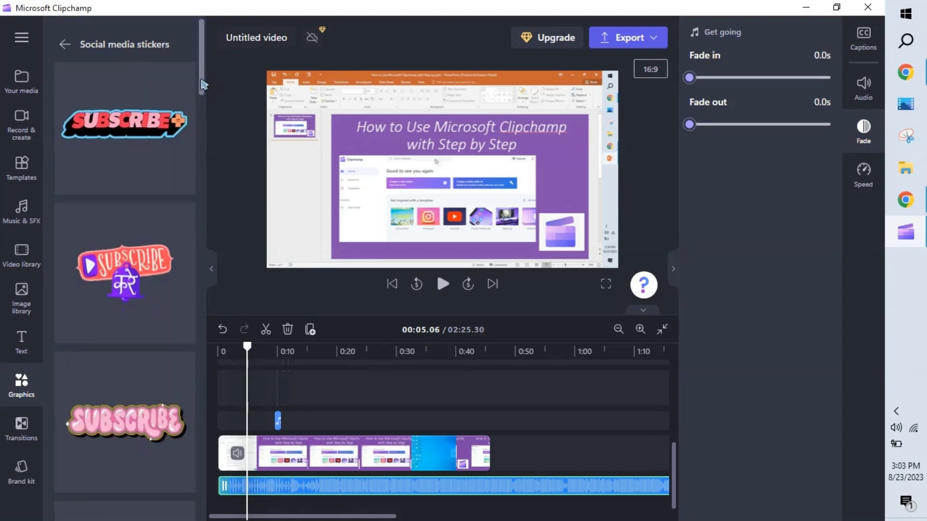
{"action": "scroll", "coordinate": [202, 84], "scroll_direction": "down", "scroll_amount": 10}
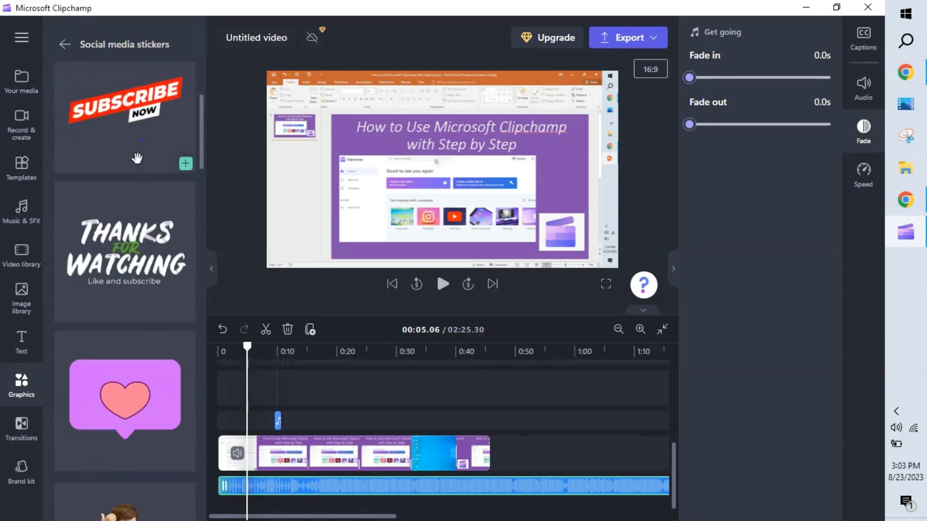
Add the Subscribe Now sticker to the timeline and play from about 0:10.59 to check it.
{"action": "left_click", "coordinate": [186, 164]}
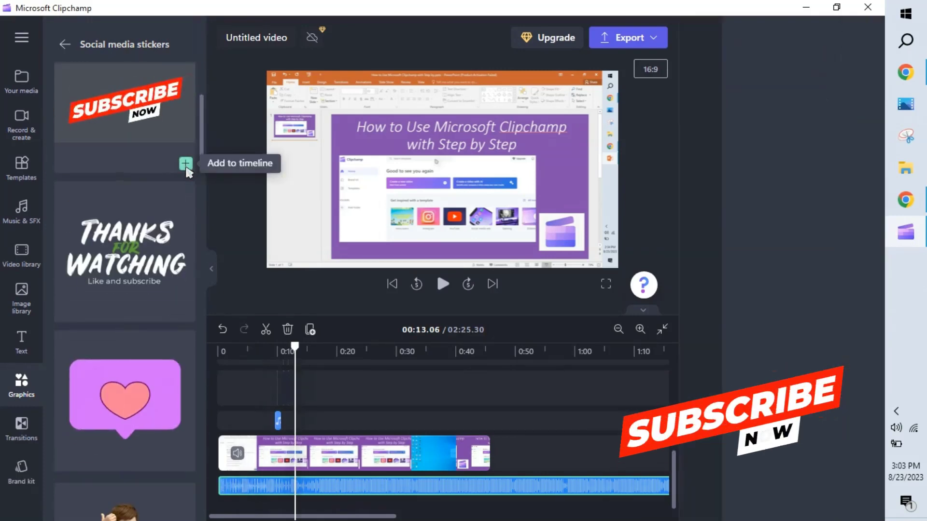
{"action": "left_click", "coordinate": [186, 164]}
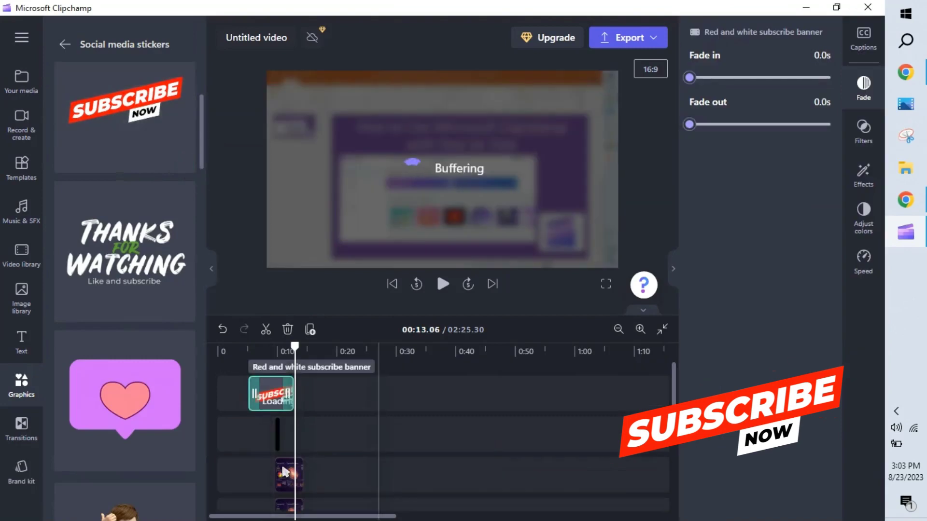
{"action": "left_click", "coordinate": [285, 472]}
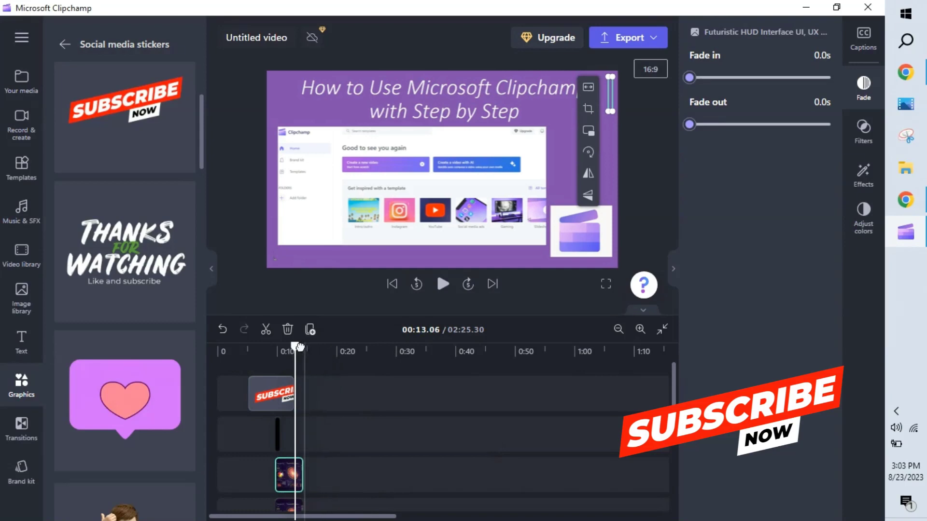
{"action": "left_click_drag", "start_coordinate": [294, 348], "coordinate": [280, 349]}
{"action": "left_click", "coordinate": [443, 285]}
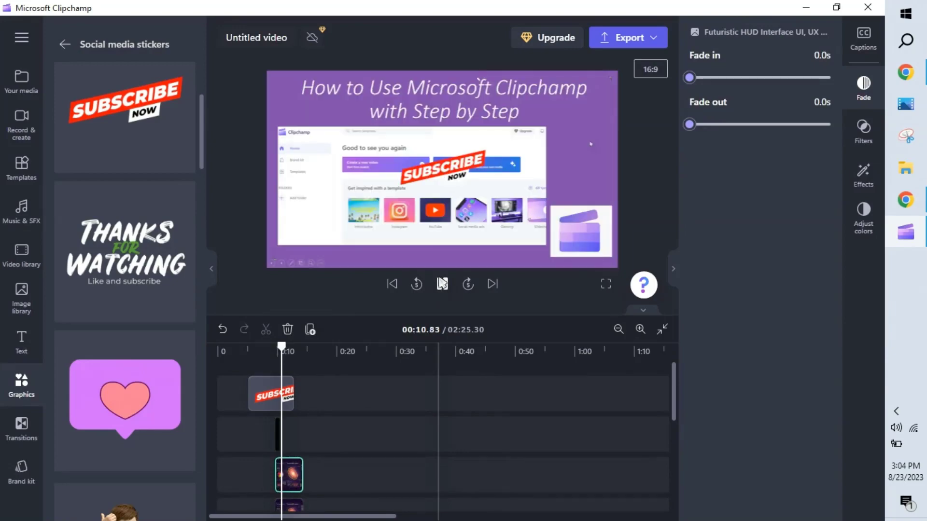
{"action": "left_click", "coordinate": [442, 284]}
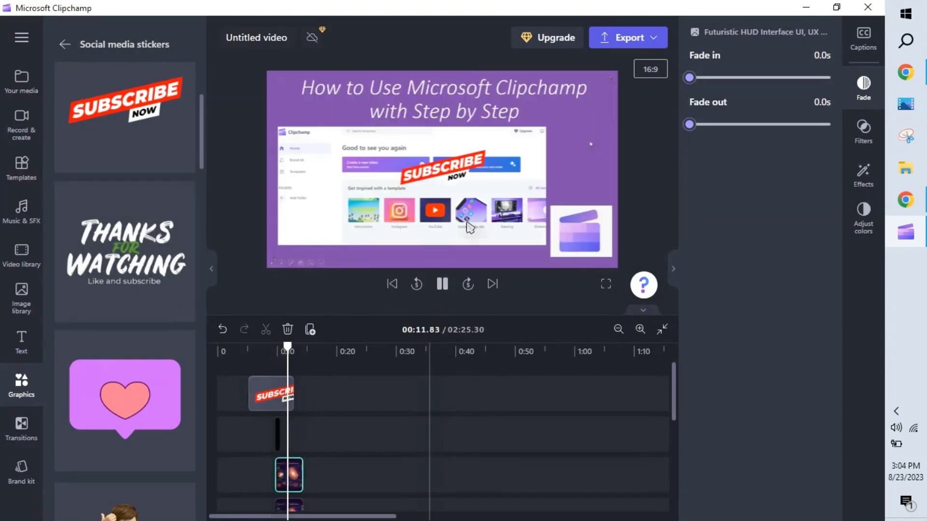
Browse the transitions list and pause playback.
{"action": "left_click", "coordinate": [22, 436]}
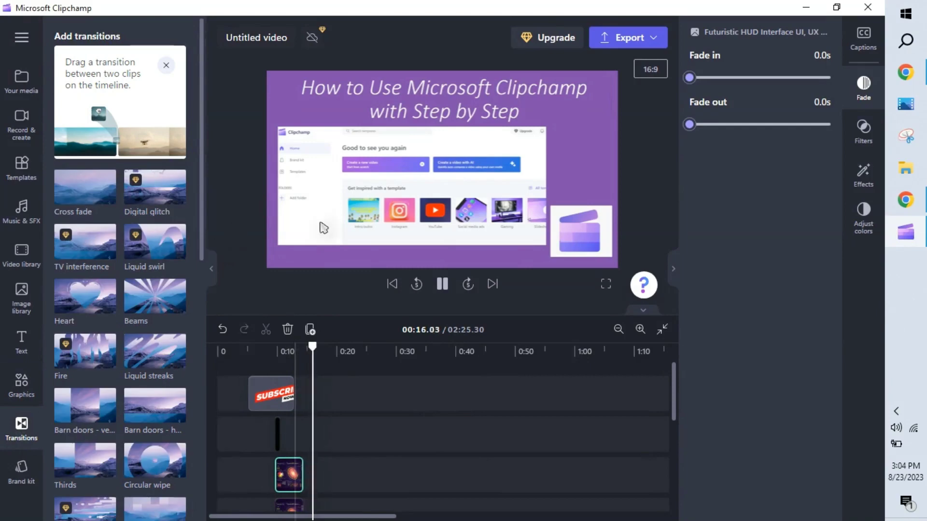
{"action": "left_click", "coordinate": [442, 284]}
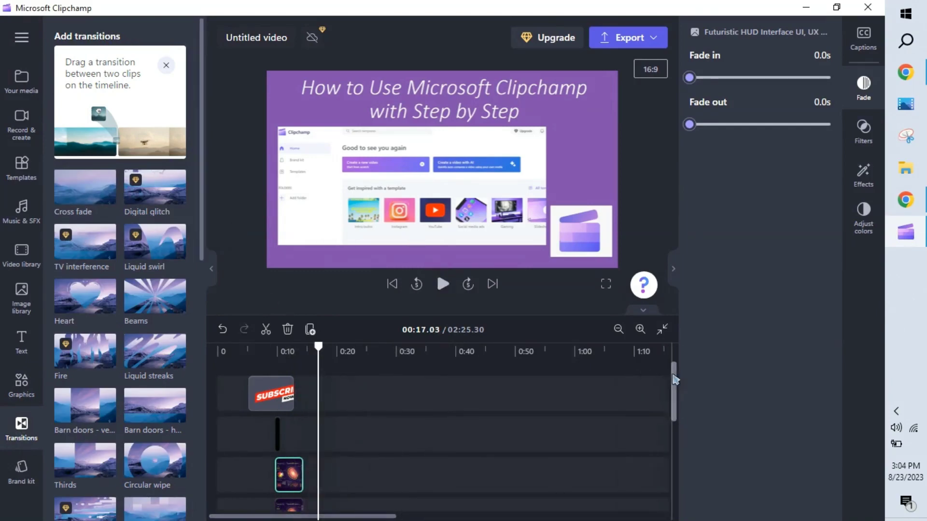
{"action": "left_click_drag", "start_coordinate": [674, 379], "coordinate": [679, 467]}
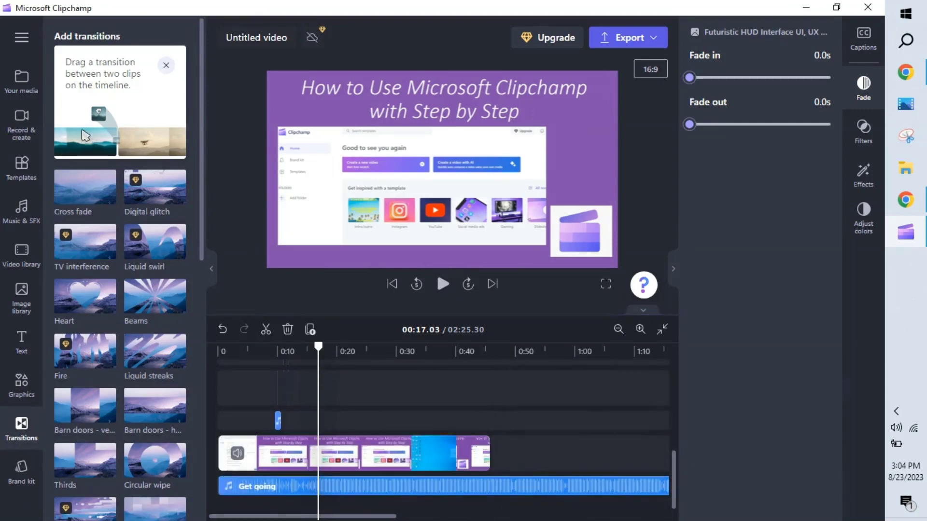
Import Video Editor.mp4 from Downloads into Your media via Import media > Browse files.
{"action": "left_click", "coordinate": [21, 82]}
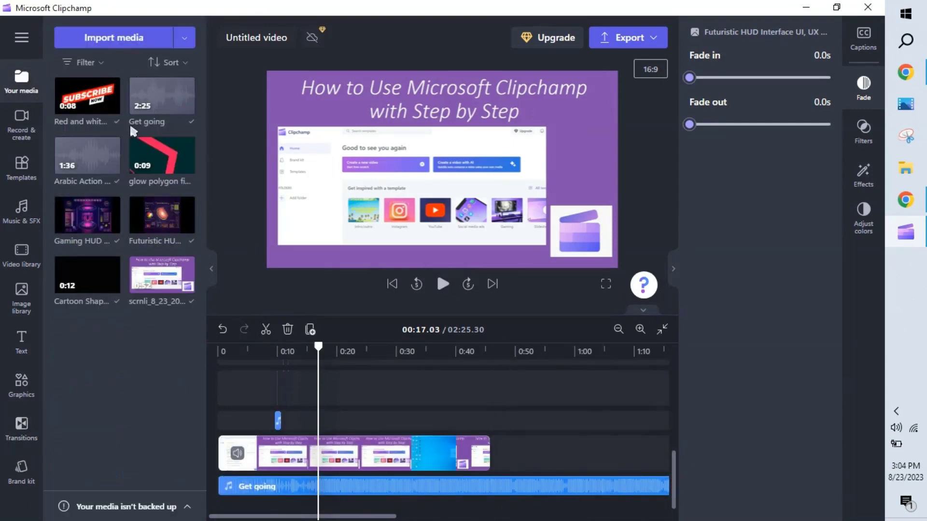
{"action": "mouse_move", "coordinate": [158, 83]}
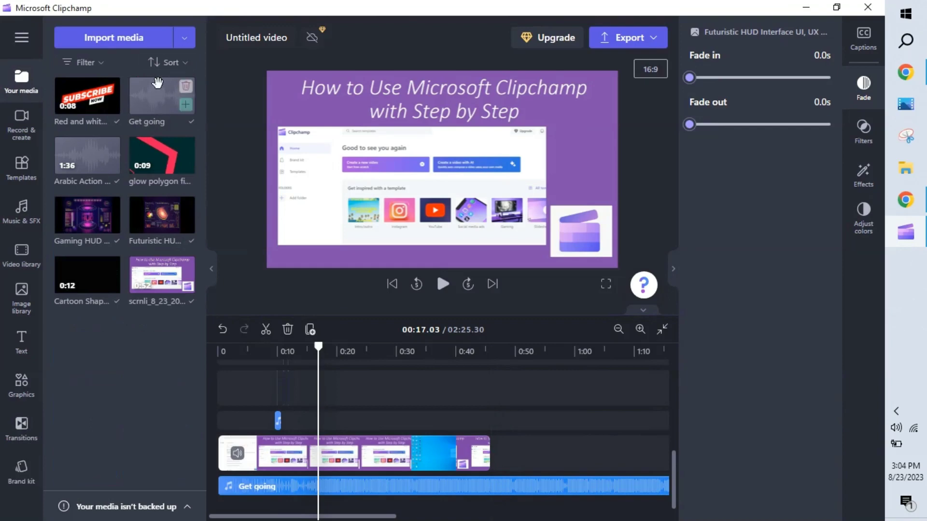
{"action": "left_click", "coordinate": [183, 38]}
{"action": "left_click", "coordinate": [97, 70]}
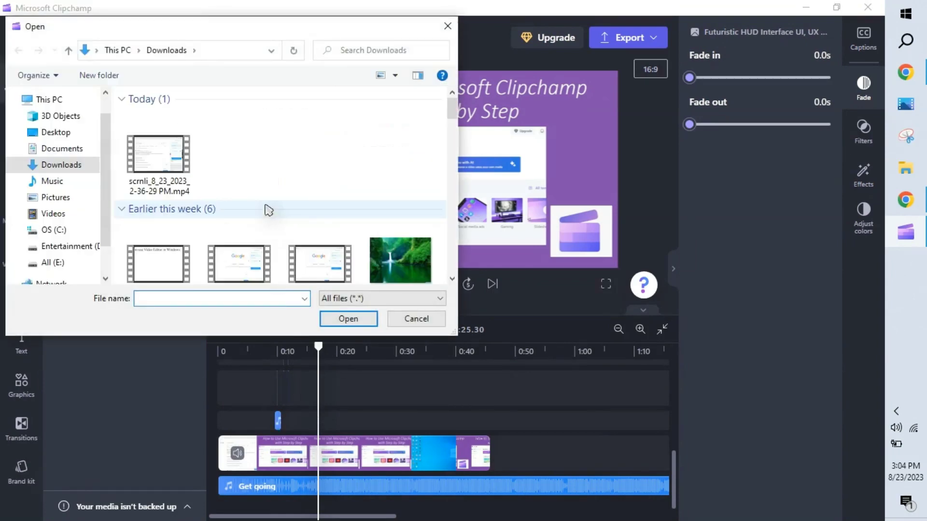
{"action": "left_click", "coordinate": [196, 270]}
{"action": "left_click", "coordinate": [342, 318]}
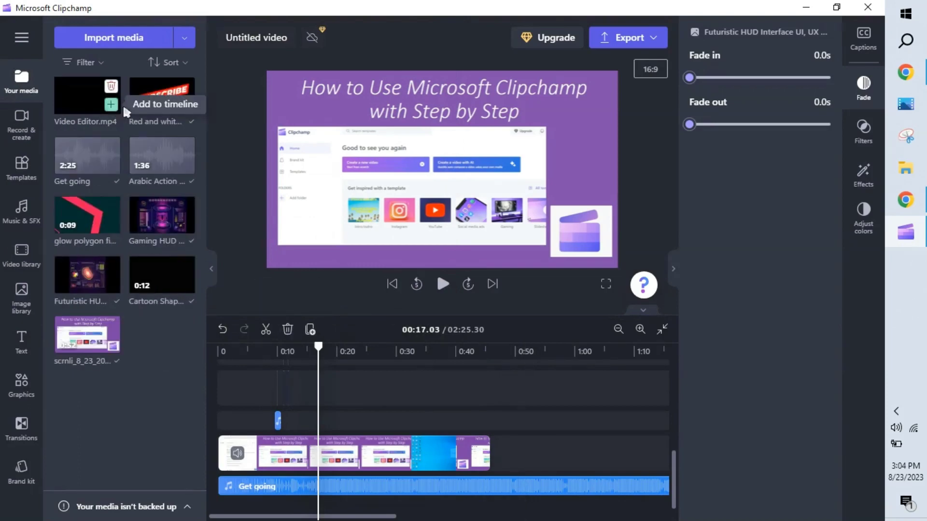
Add Video Editor.mp4 to the timeline and place it right after the scrnli recording.
{"action": "left_click", "coordinate": [114, 105]}
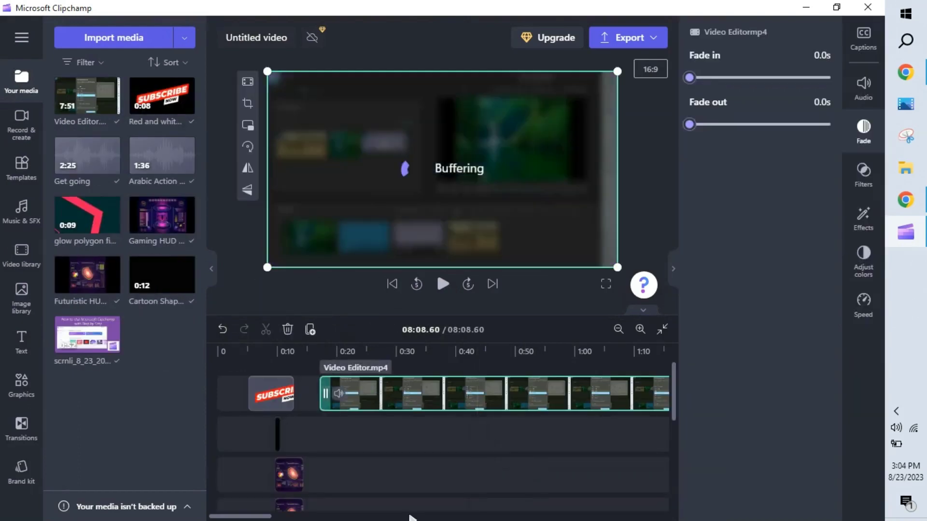
{"action": "scroll", "coordinate": [409, 483], "scroll_direction": "down", "scroll_amount": 5}
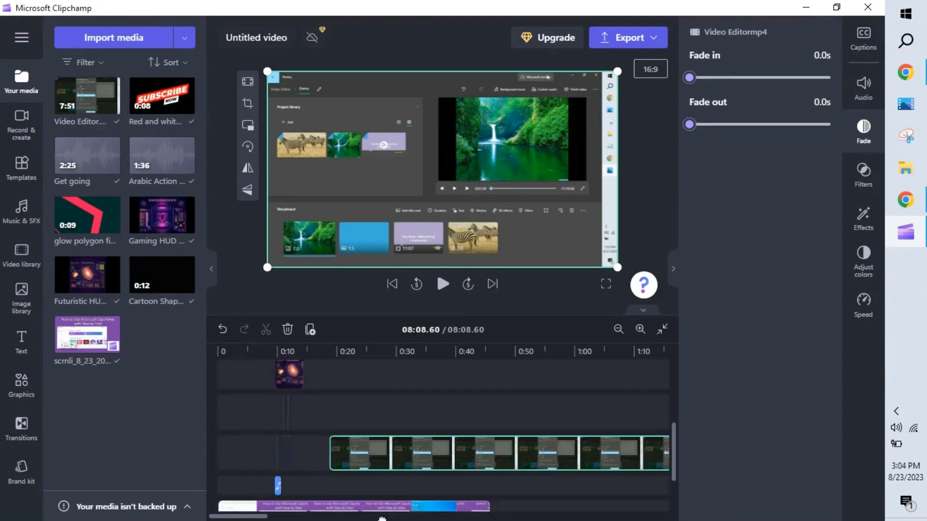
{"action": "scroll", "coordinate": [382, 482], "scroll_direction": "down", "scroll_amount": 3}
{"action": "left_click_drag", "start_coordinate": [333, 393], "coordinate": [497, 458]}
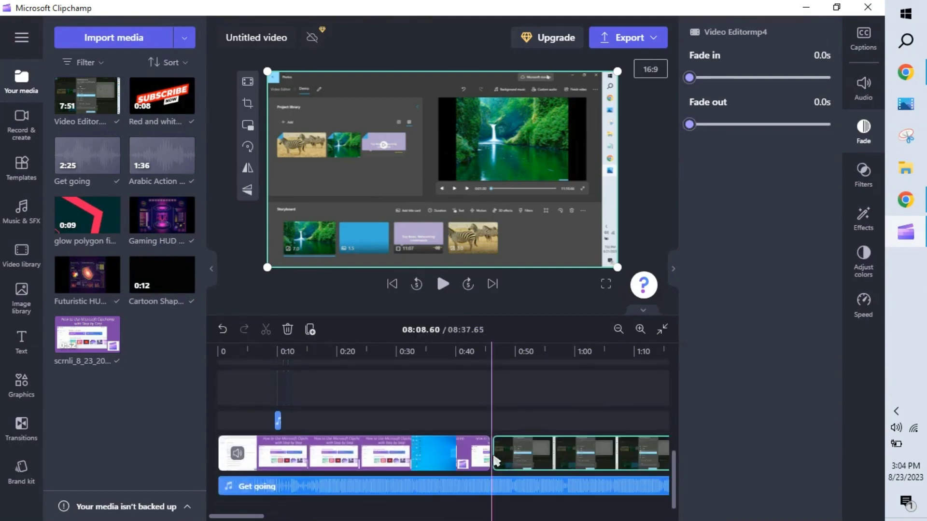
Insert a transition between the recording and Video Editor.mp4 and review its settings.
{"action": "mouse_move", "coordinate": [492, 459]}
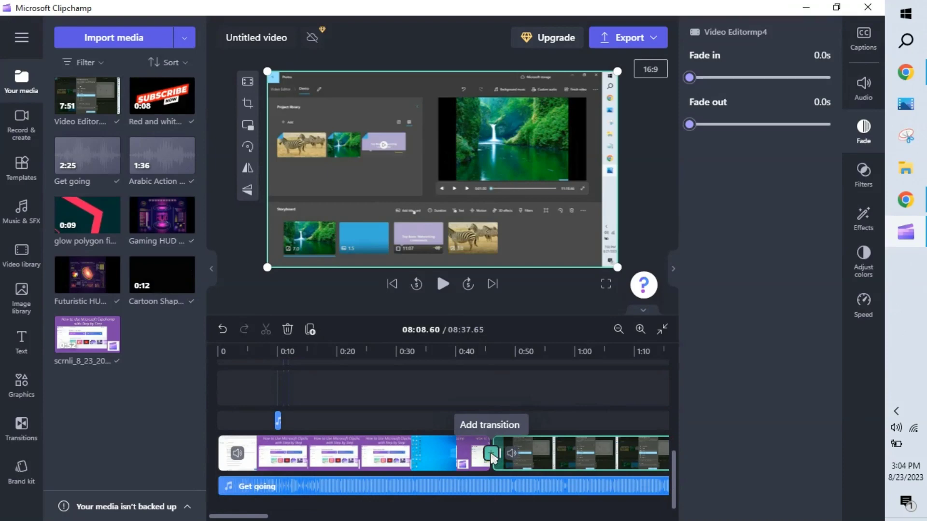
{"action": "left_click", "coordinate": [492, 455]}
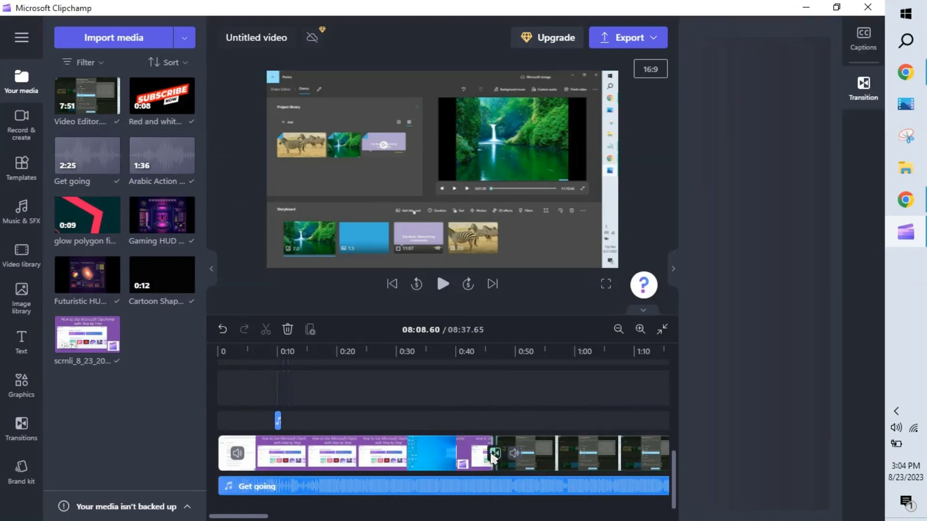
{"action": "left_click", "coordinate": [490, 428]}
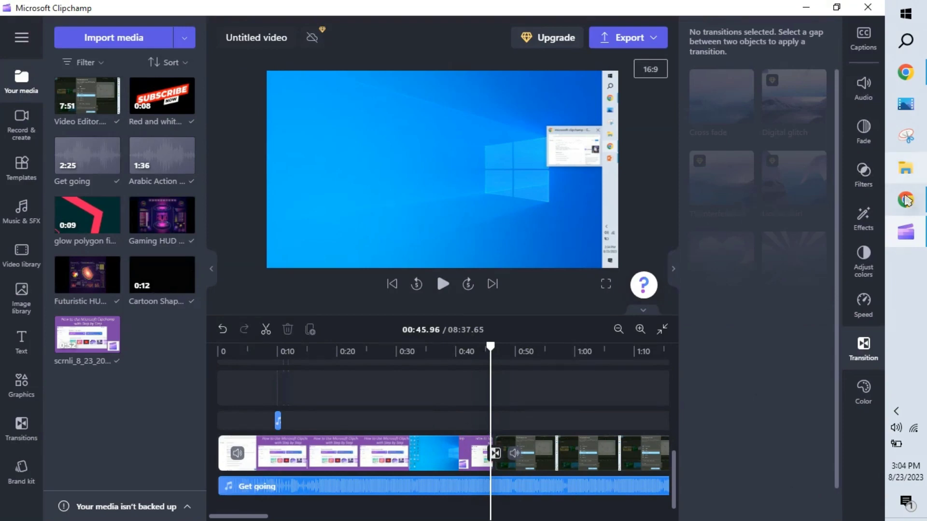
{"action": "left_click", "coordinate": [858, 351]}
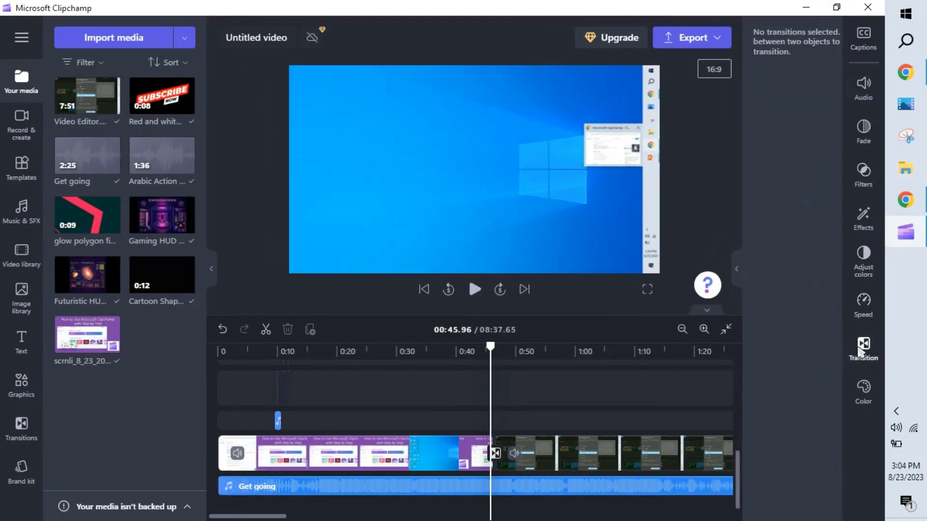
{"action": "left_click", "coordinate": [859, 351]}
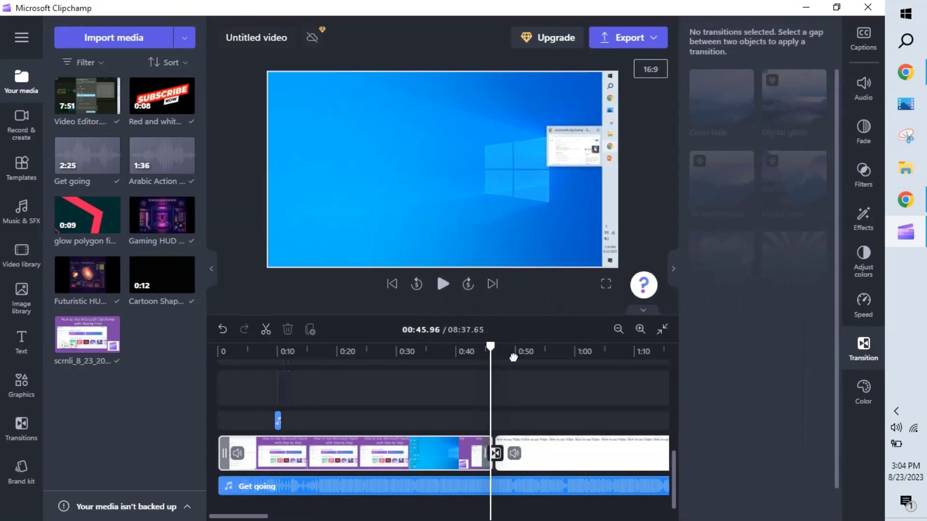
Change the clip join's transition from Cross fade to Heart and play it from five seconds before.
{"action": "left_click", "coordinate": [496, 453]}
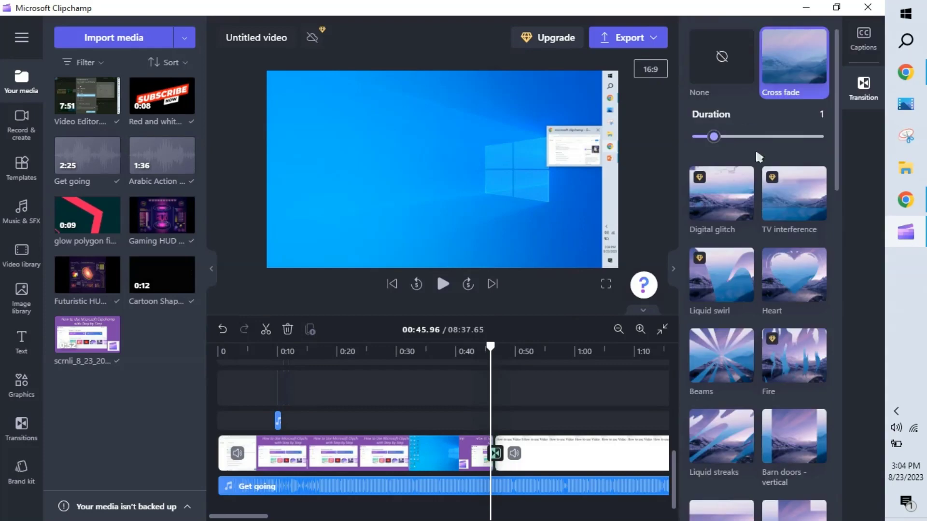
{"action": "left_click_drag", "start_coordinate": [840, 121], "coordinate": [840, 165]}
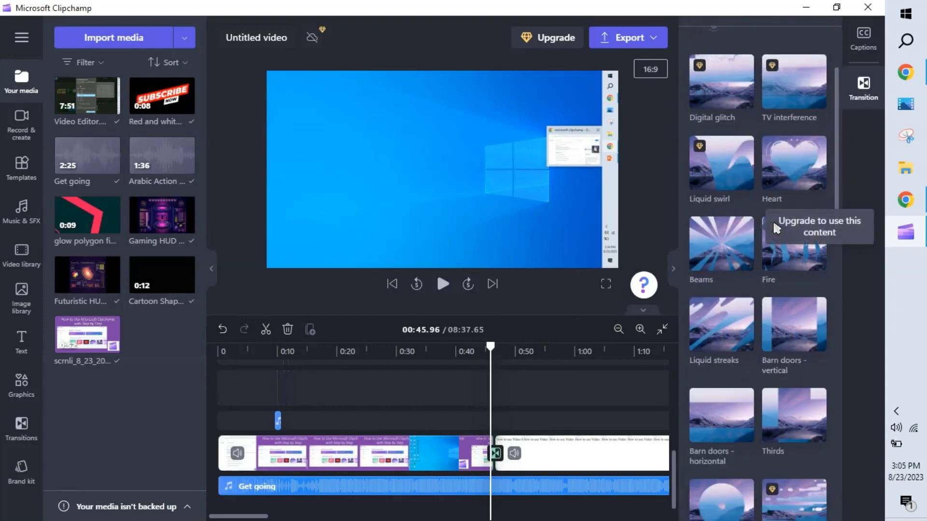
{"action": "left_click", "coordinate": [804, 163]}
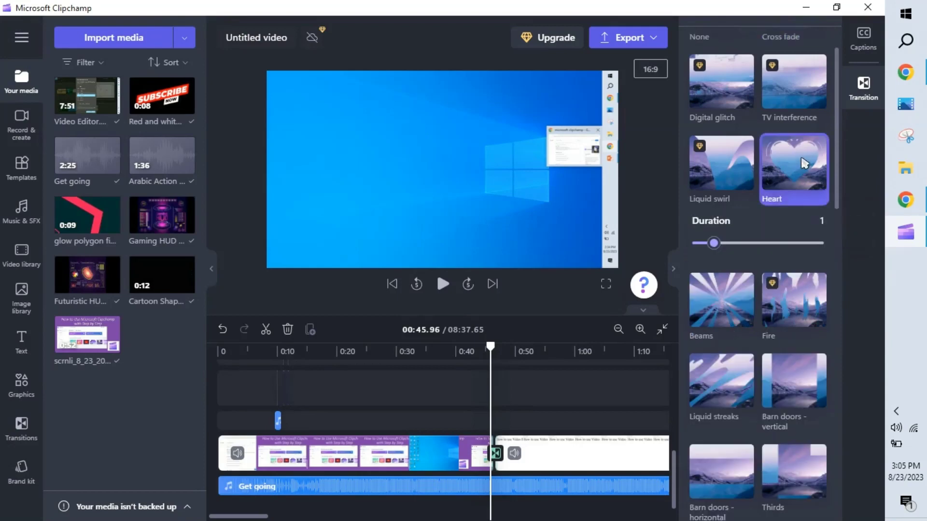
{"action": "left_click", "coordinate": [418, 287]}
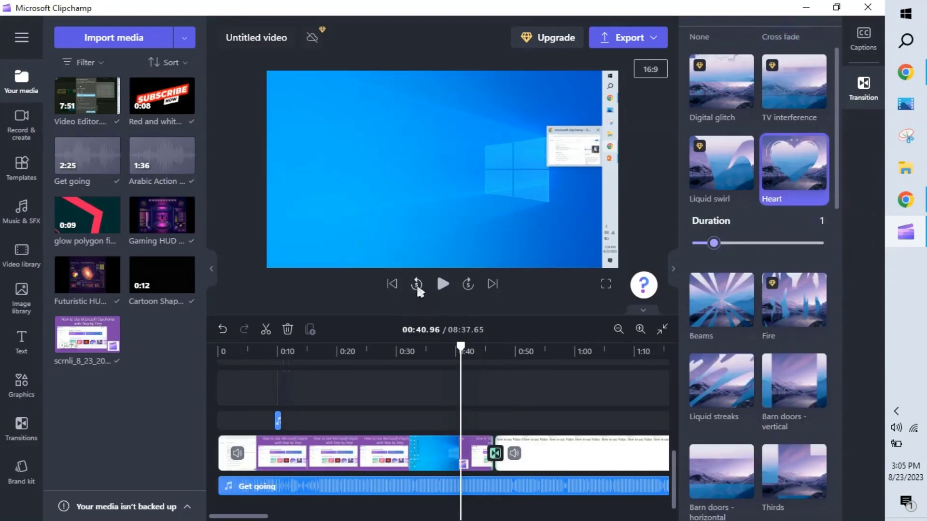
{"action": "left_click", "coordinate": [442, 284]}
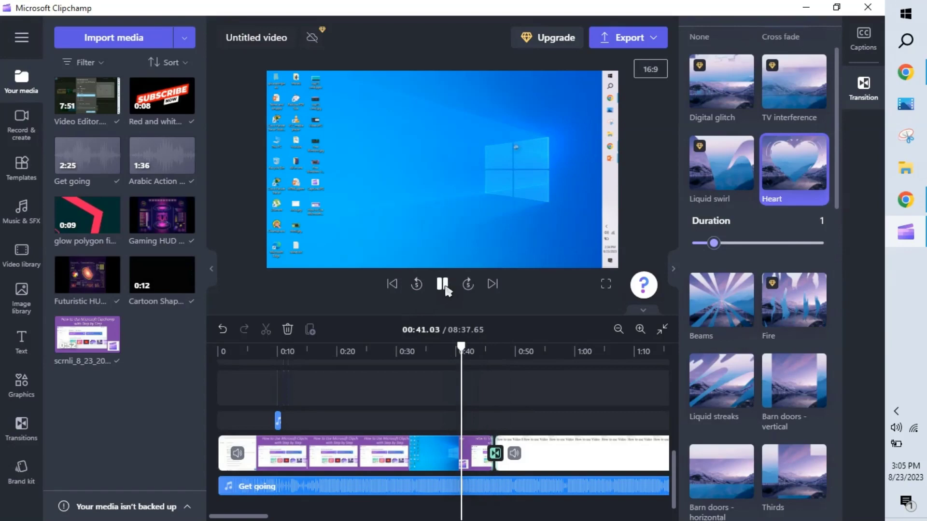
{"action": "left_click", "coordinate": [488, 412]}
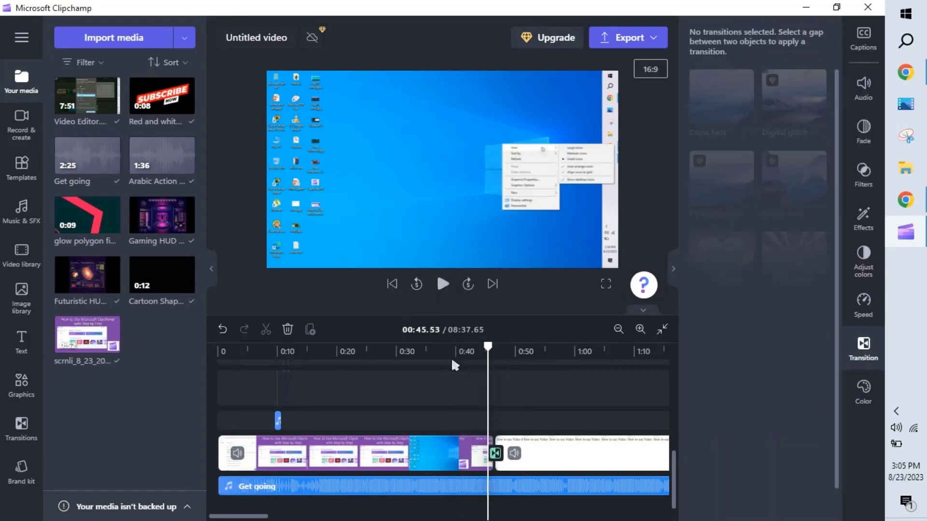
Play through the Heart transition, rewind five seconds, replay the join, then pause.
{"action": "left_click", "coordinate": [442, 286]}
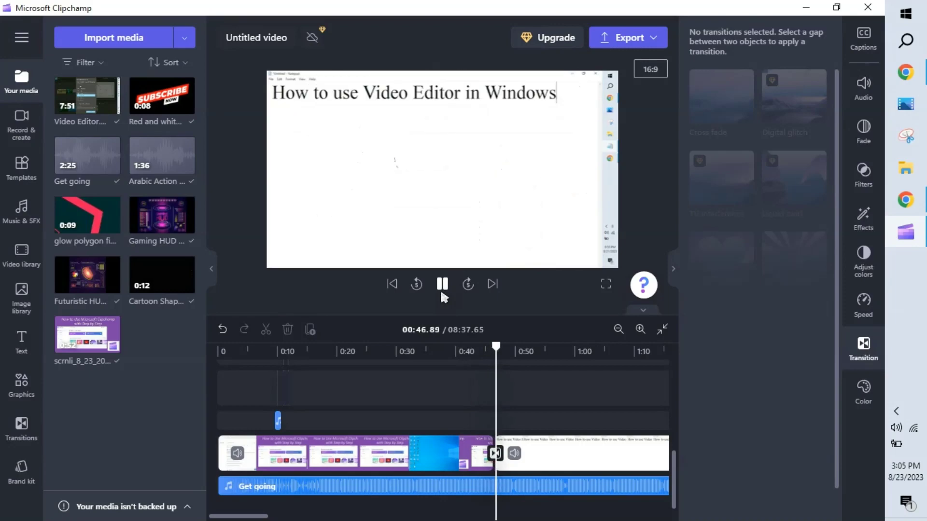
{"action": "left_click", "coordinate": [418, 285]}
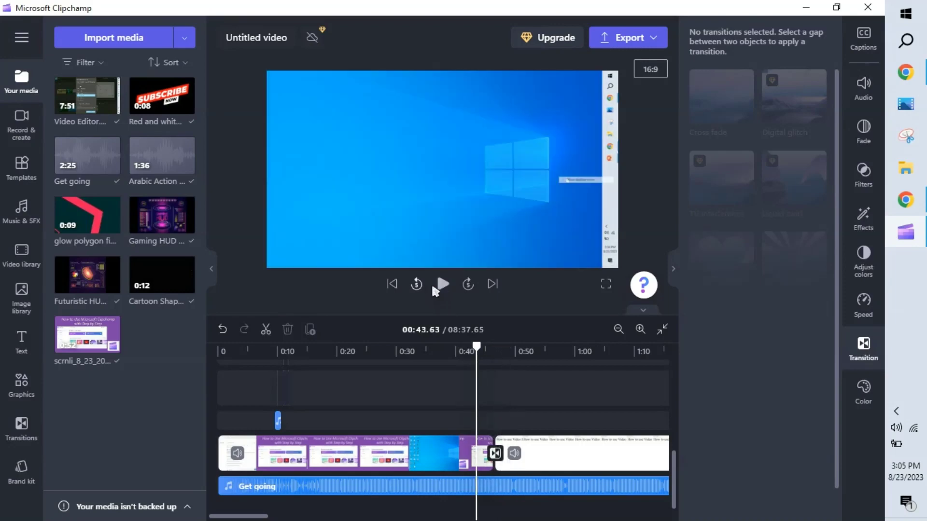
{"action": "left_click", "coordinate": [443, 286]}
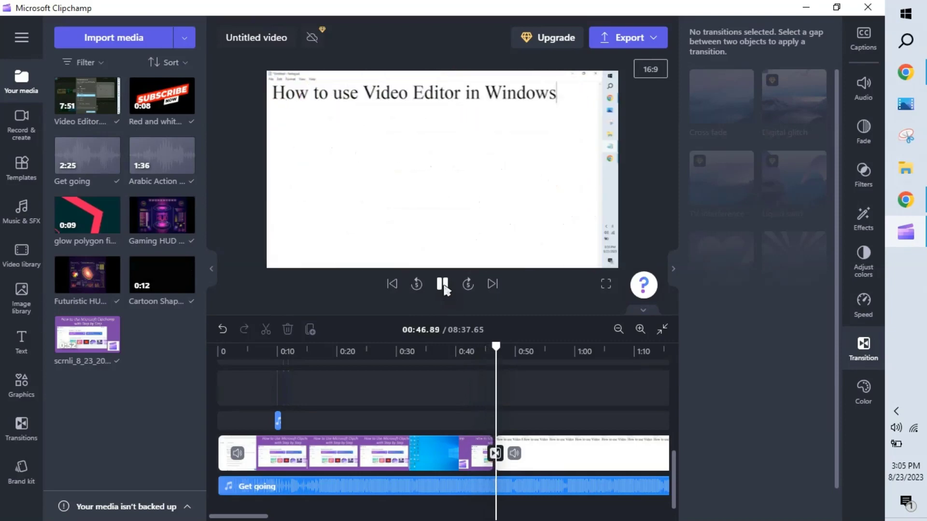
{"action": "left_click", "coordinate": [443, 284]}
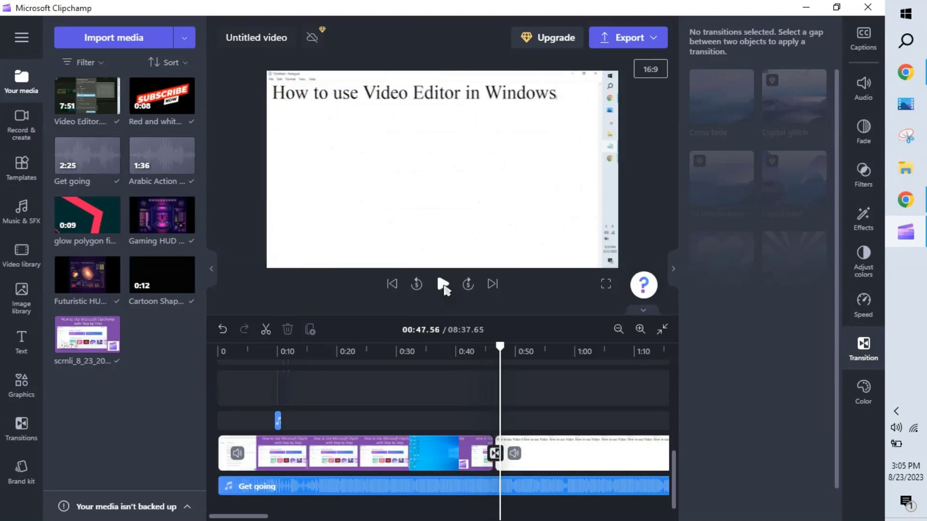
Check the playback speed settings, move the playhead to about 42 seconds, and show the export quality options.
{"action": "left_click", "coordinate": [863, 307]}
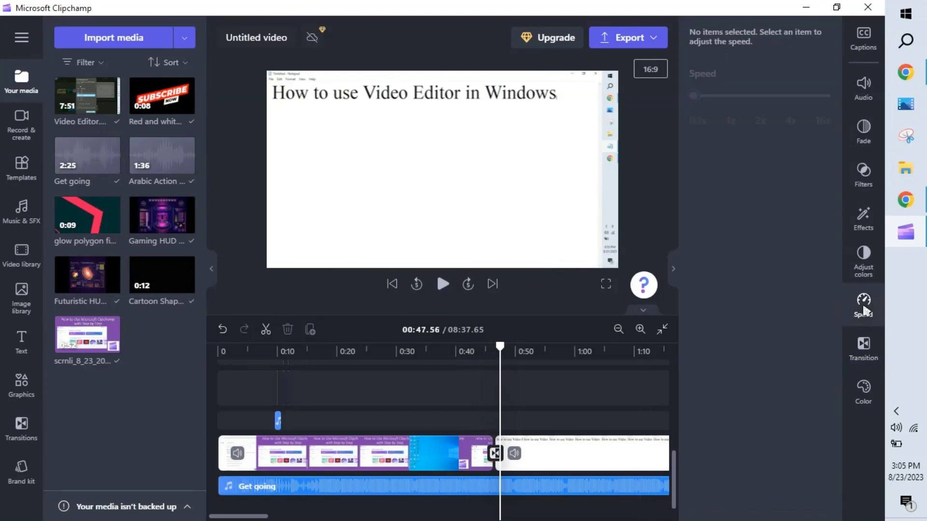
{"action": "left_click", "coordinate": [469, 395]}
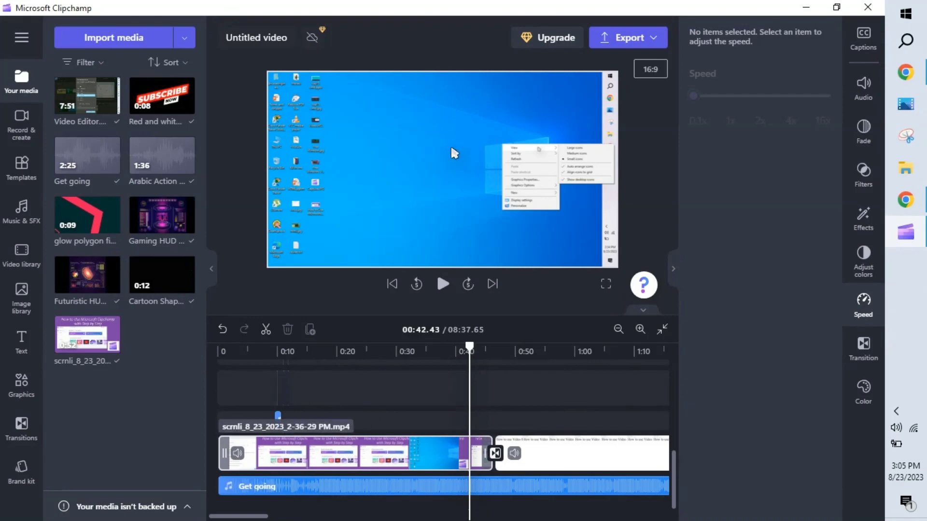
{"action": "left_click", "coordinate": [660, 43]}
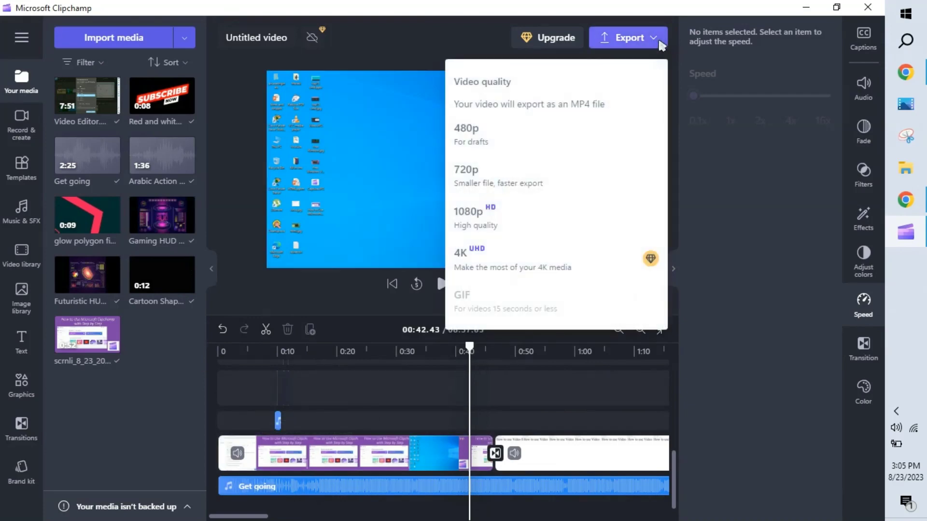
Choose 1080p to start rendering the 08:37.65 video.
{"action": "left_click", "coordinate": [526, 218]}
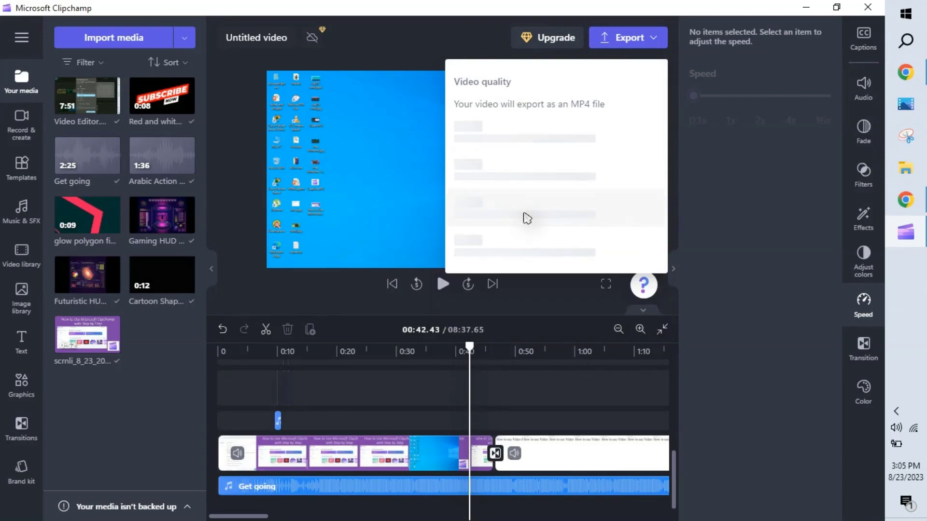